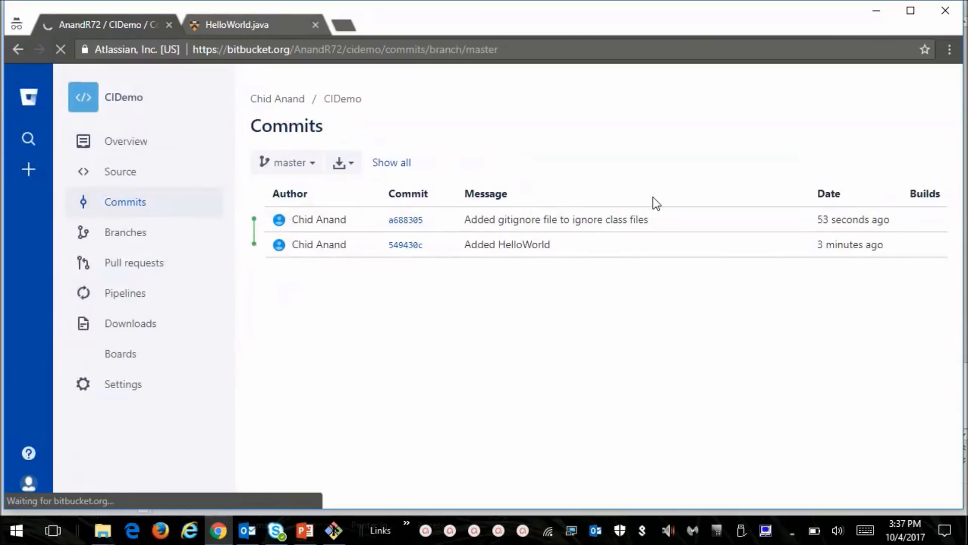
# - Open the source listing of the CIDemo repository on Bitbucket
pyautogui.click(134, 178)
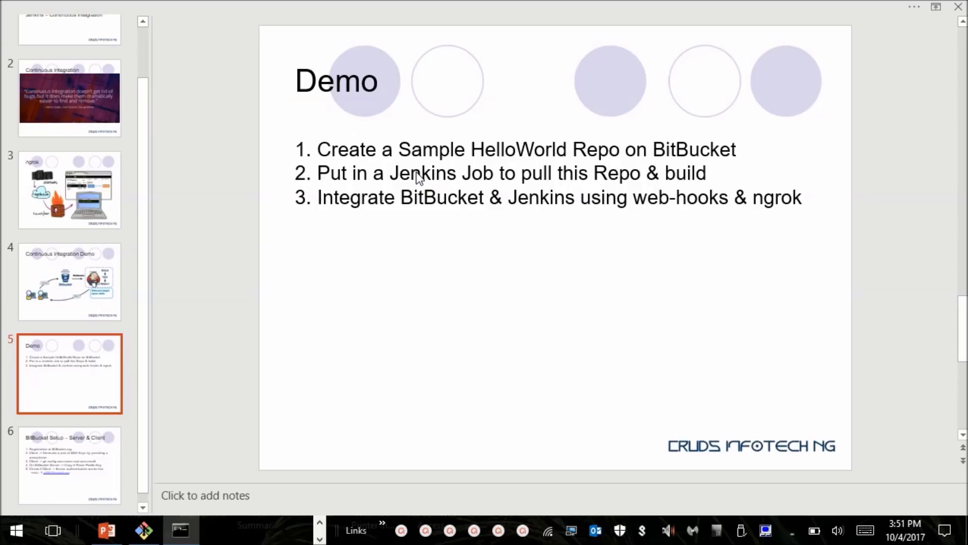
# - Switch to the Command Prompt running jenkins.war and check the Jenkins server log
pyautogui.click(181, 530)
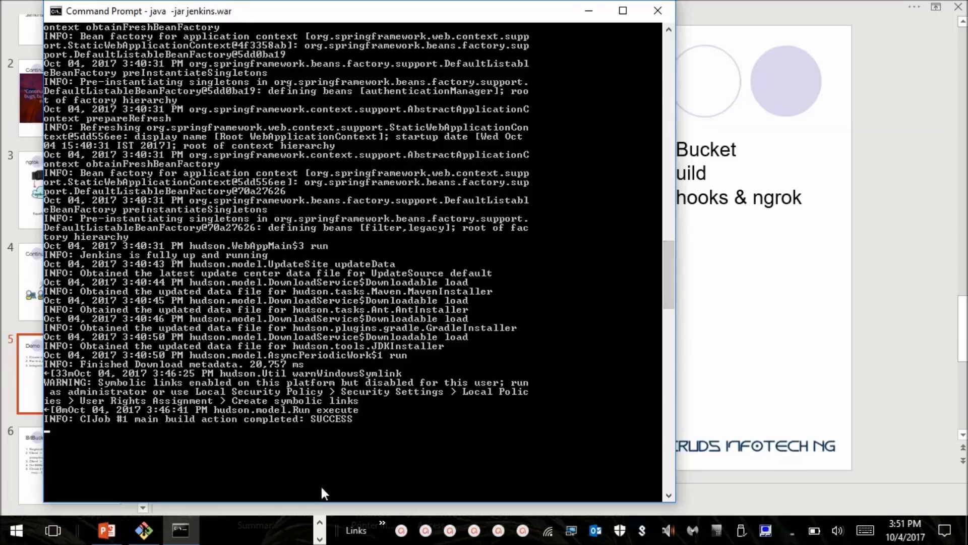
pyautogui.click(320, 521)
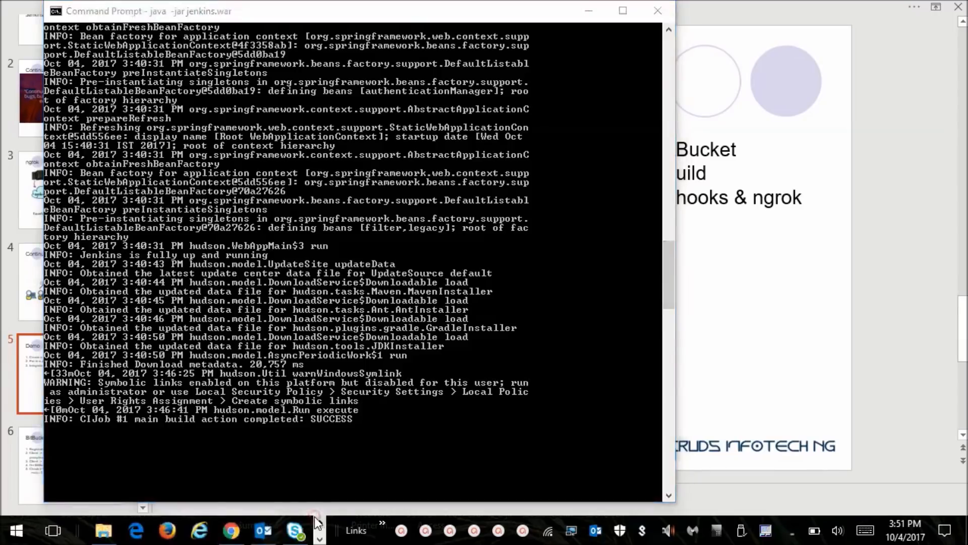
# - Switch to Chrome and log in to Jenkins with the account's username and saved password
pyautogui.click(231, 532)
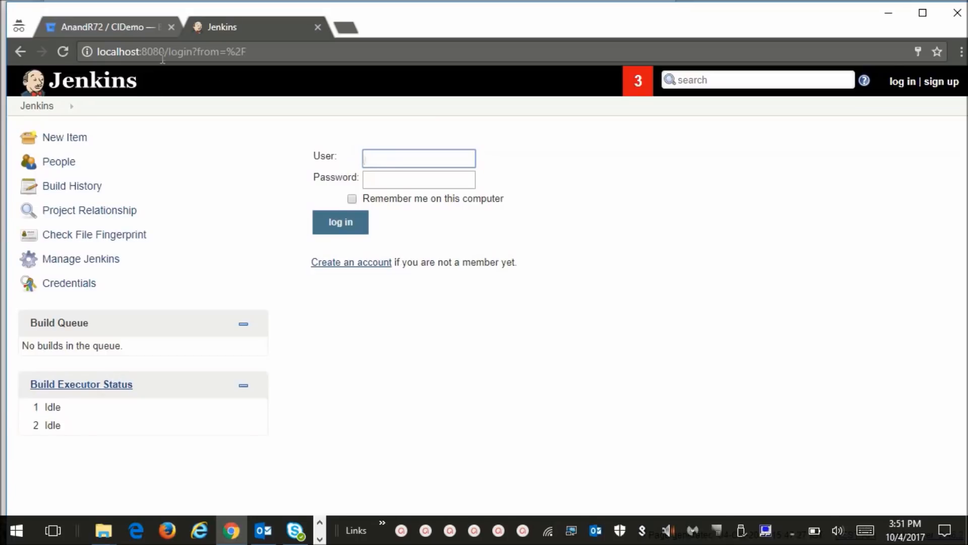
pyautogui.write('an')
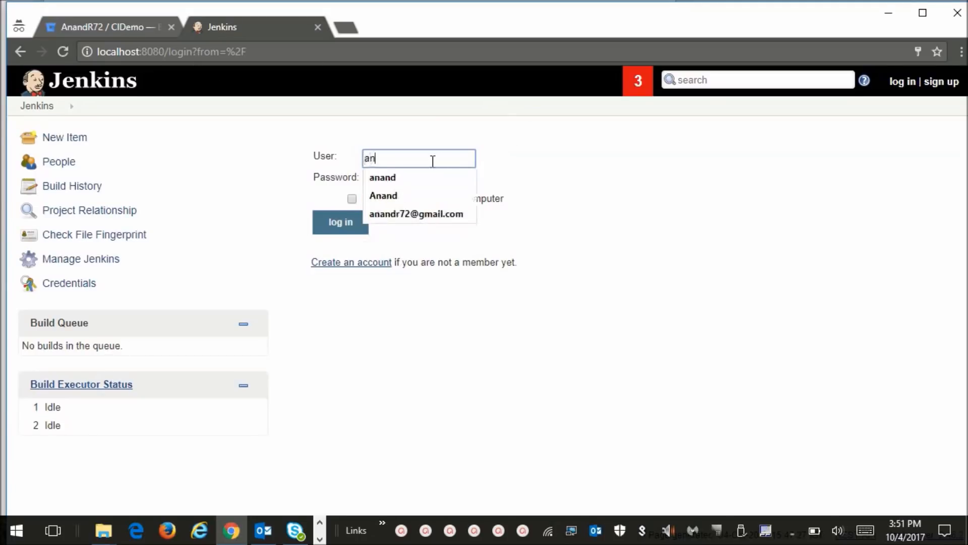
pyautogui.click(397, 179)
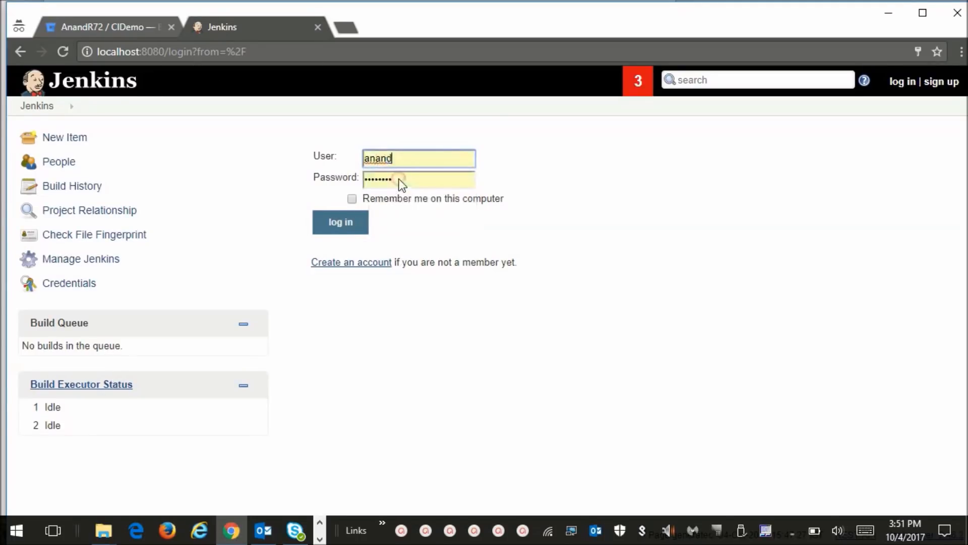
pyautogui.click(346, 232)
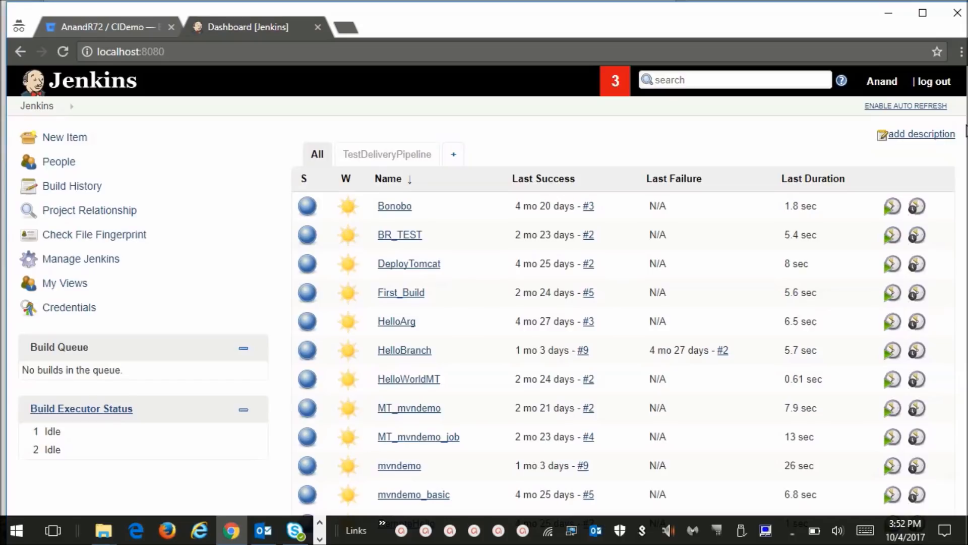
# - View the CIDemo repository overview on Bitbucket and return to the Jenkins dashboard
pyautogui.click(121, 24)
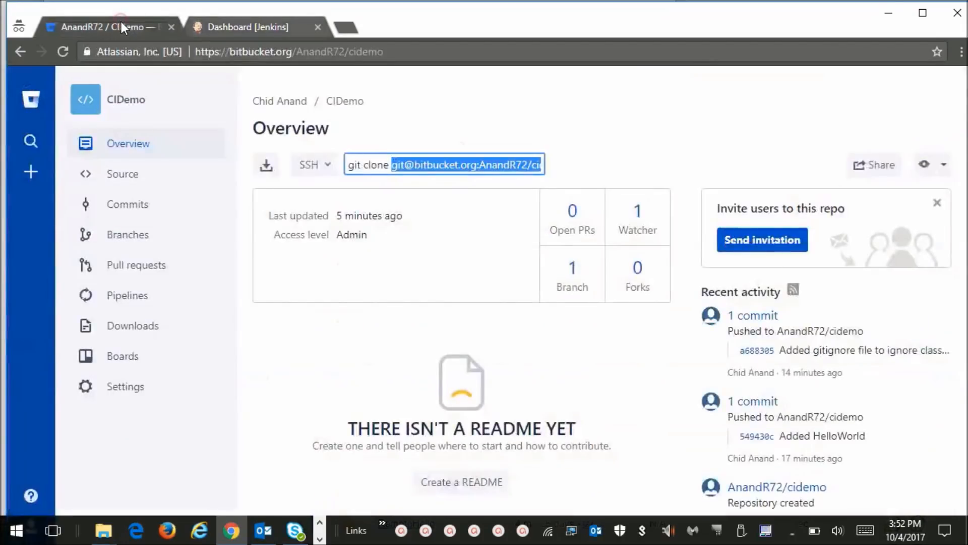
pyautogui.click(249, 26)
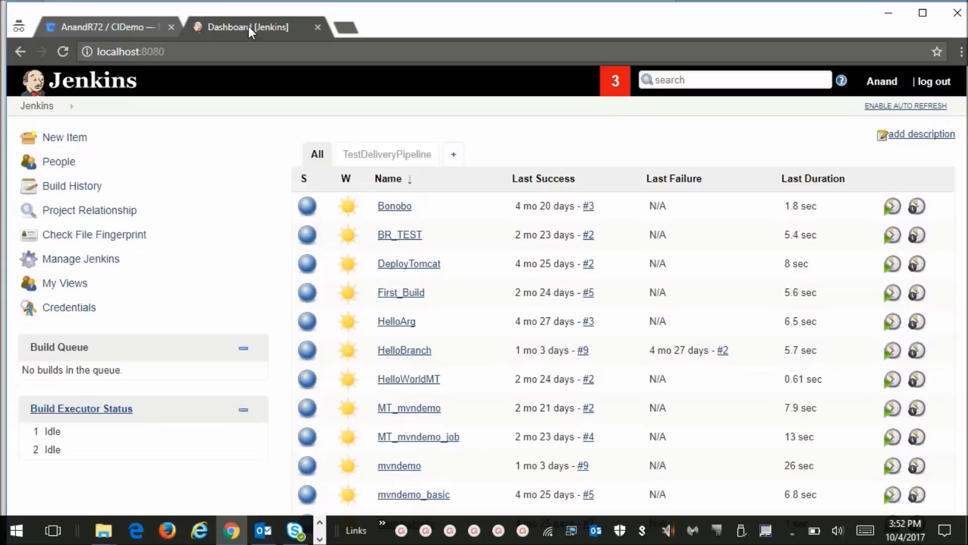
# - Create a new Jenkins Freestyle project named CIJob
pyautogui.click(50, 140)
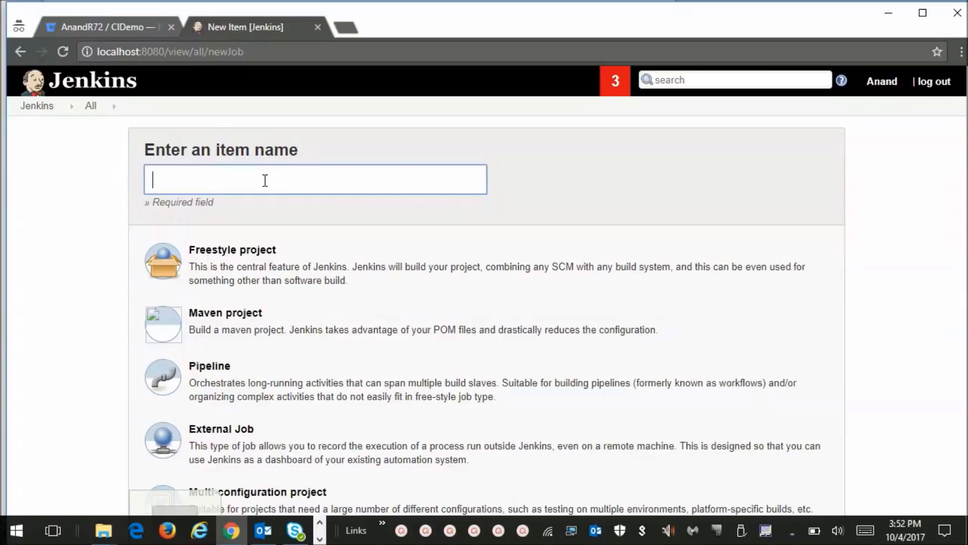
pyautogui.write('C')
pyautogui.write('IJob')
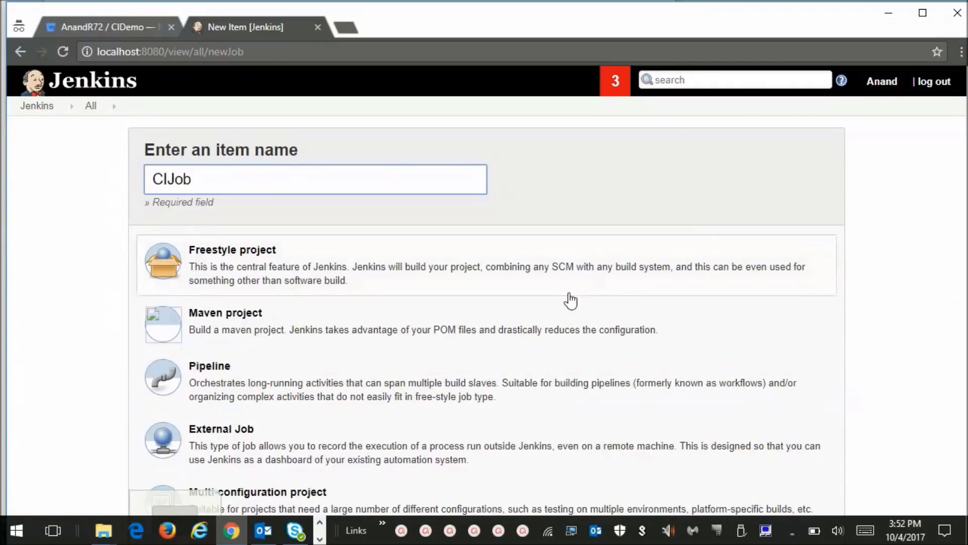
pyautogui.click(390, 282)
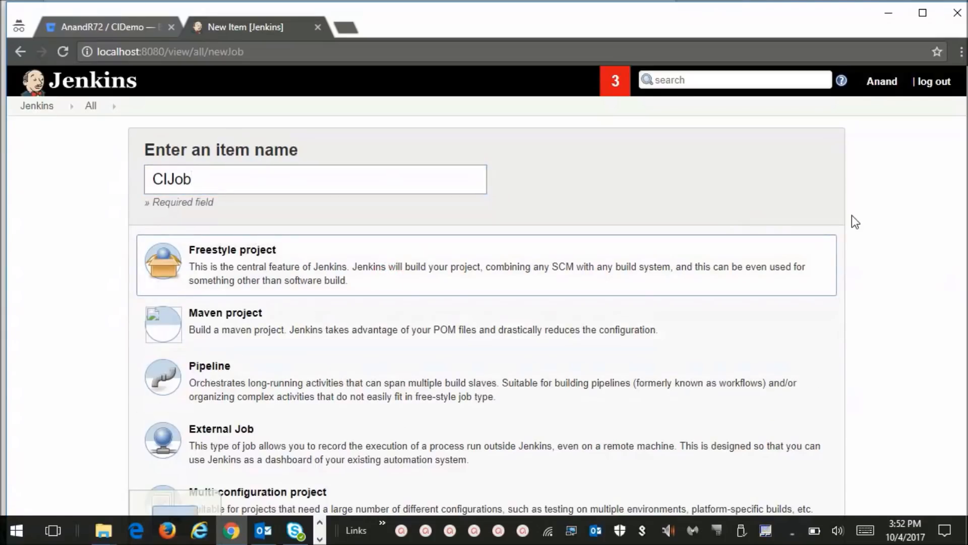
pyautogui.scroll(-1, 487, 302)
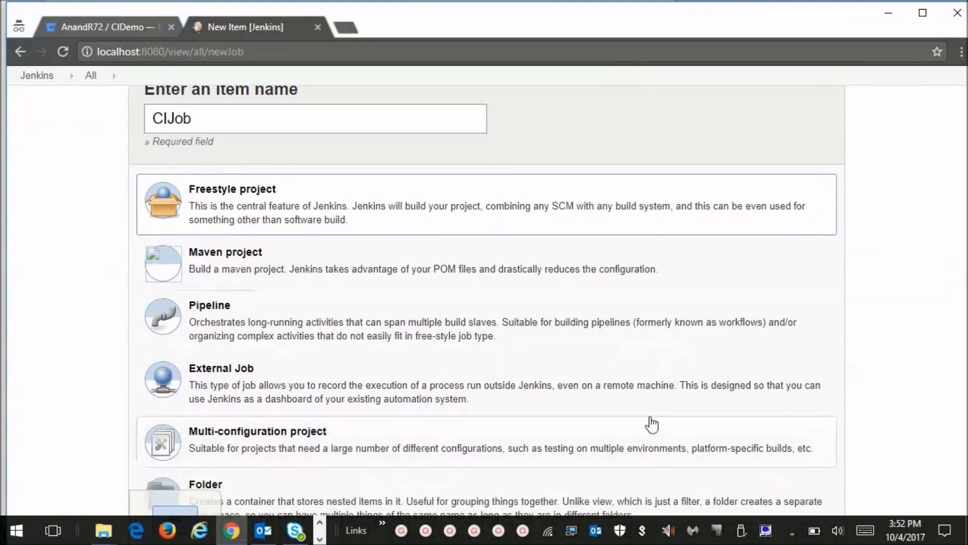
pyautogui.click(174, 513)
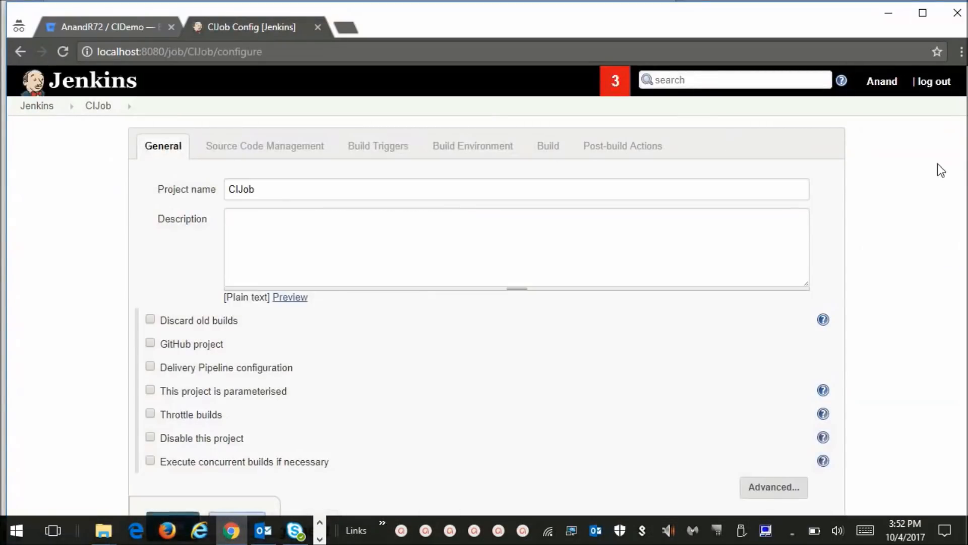
# - Set the job's source code management to Git and paste the cidemo repository's SSH clone address as the repository URL
pyautogui.scroll(-5, 928, 183)
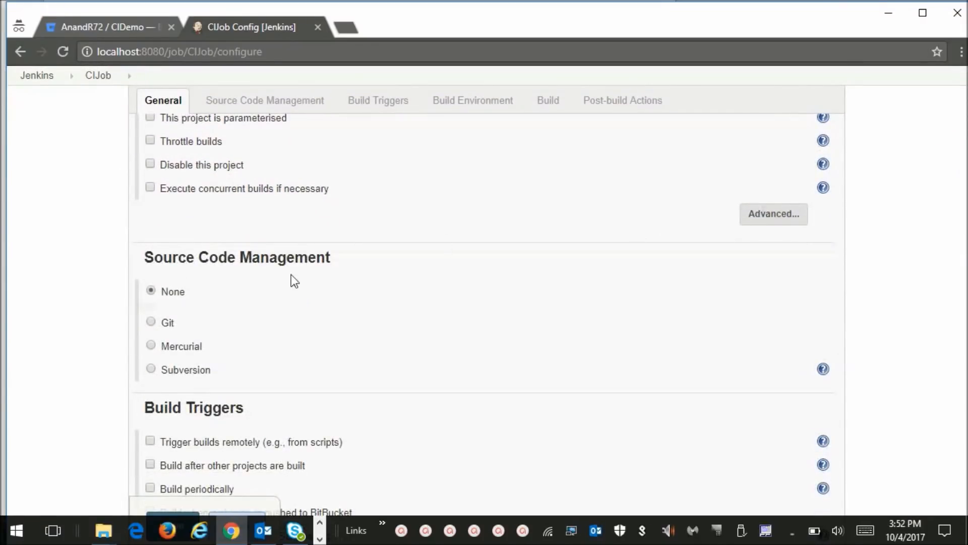
pyautogui.click(163, 323)
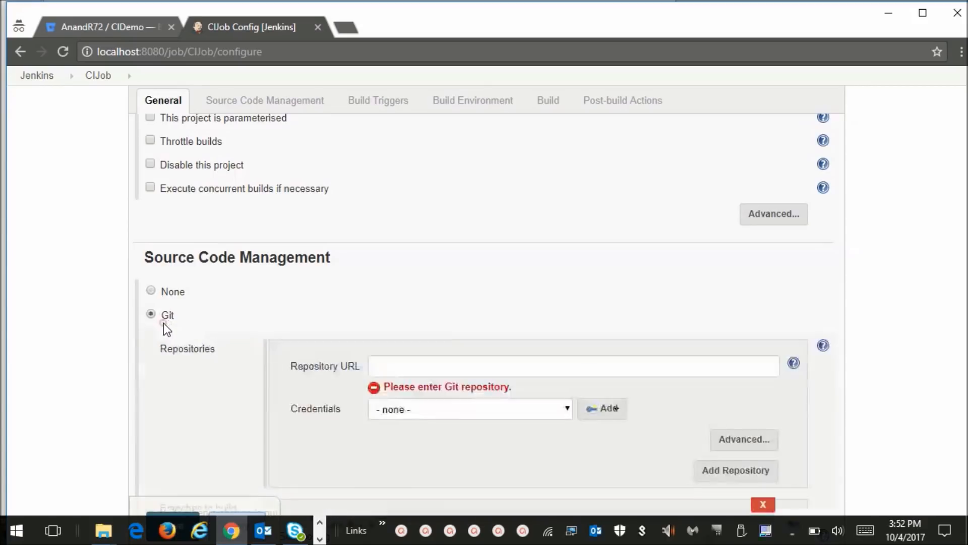
pyautogui.click(413, 364)
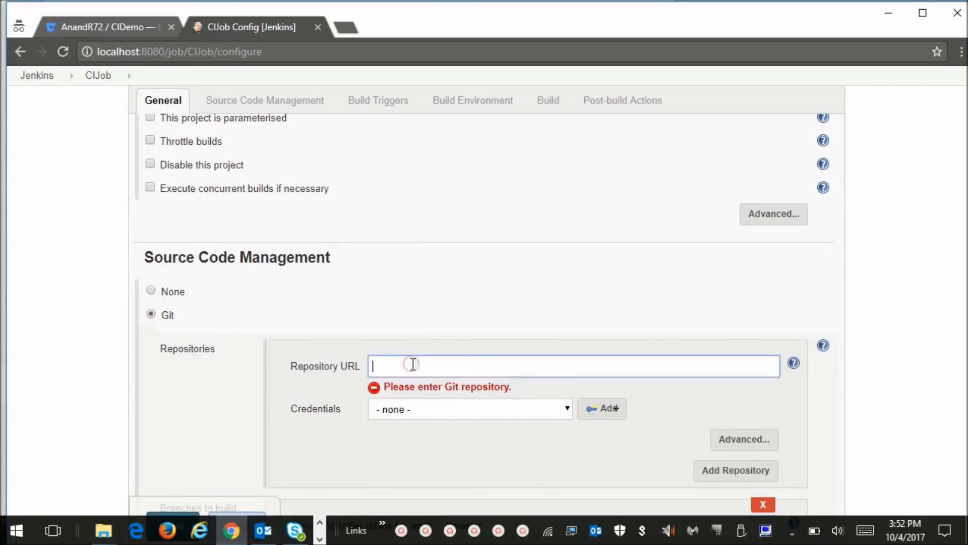
pyautogui.click(126, 26)
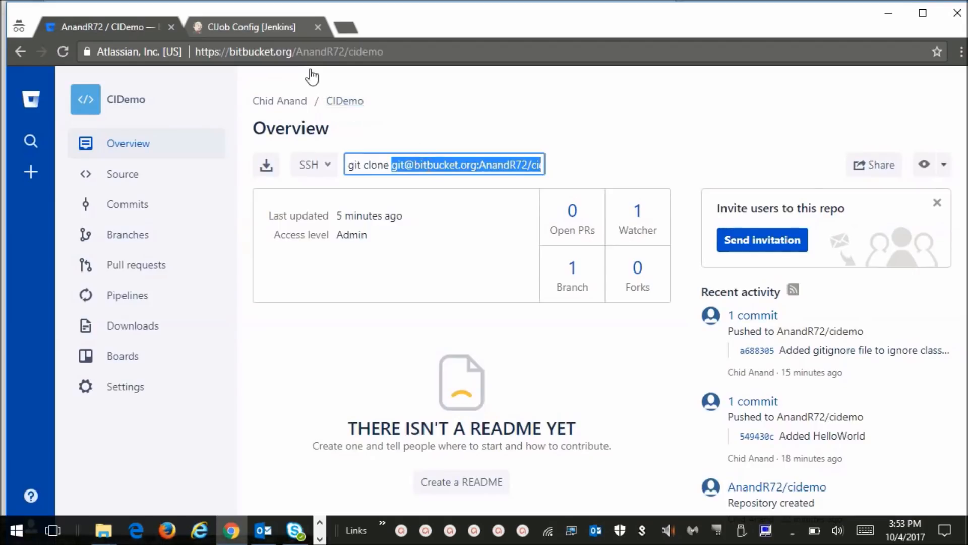
pyautogui.click(277, 24)
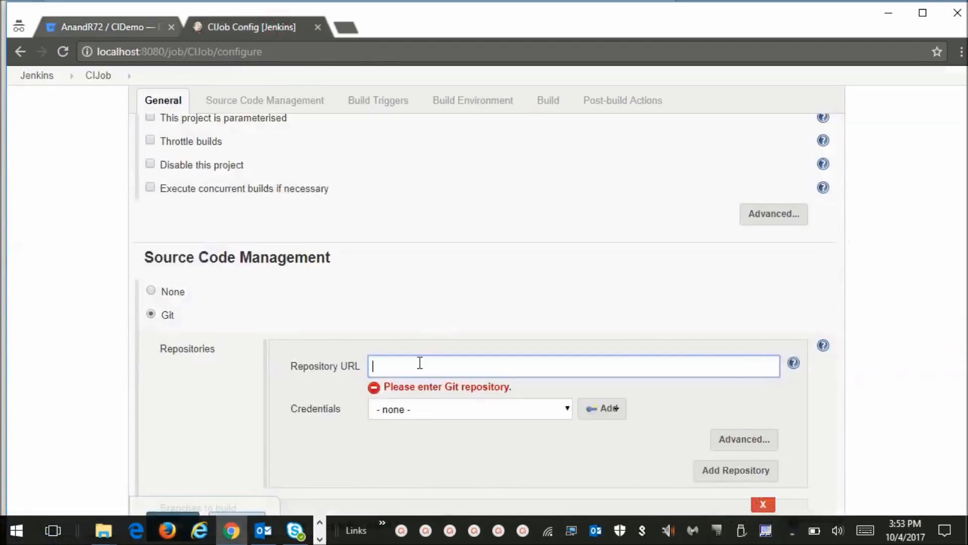
pyautogui.hotkey('ctrl', 'v')
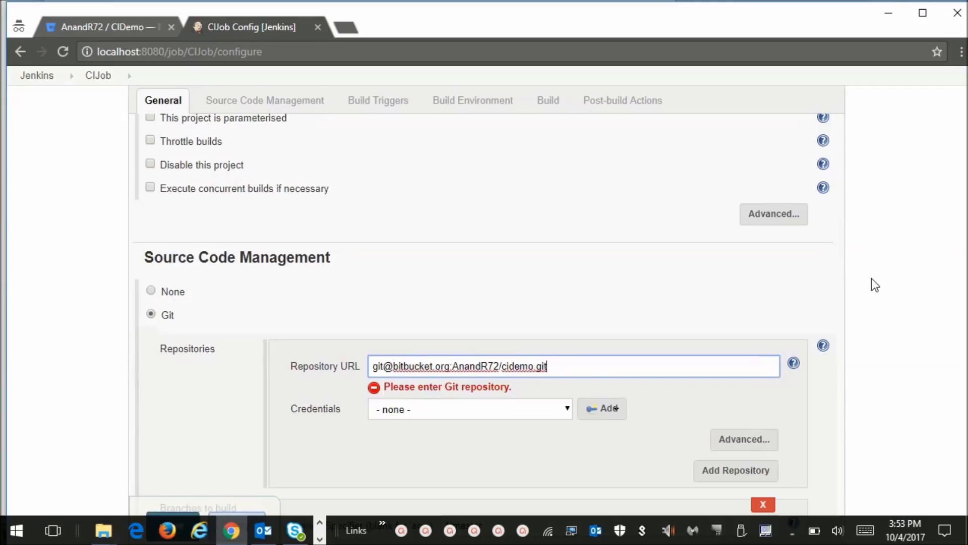
pyautogui.click(878, 304)
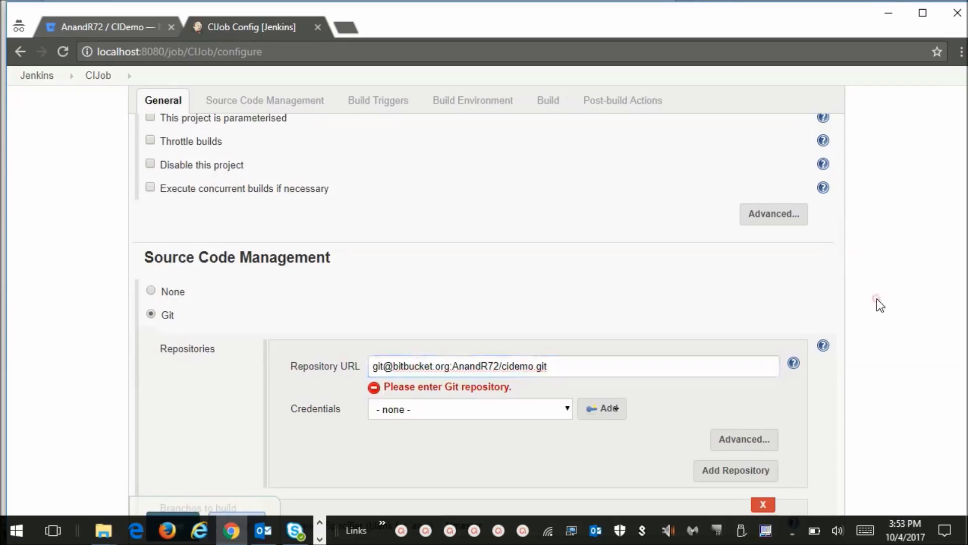
# - Select the stored credential listed without a masked password or e-mail address for the Git repository
pyautogui.scroll(-2, 880, 305)
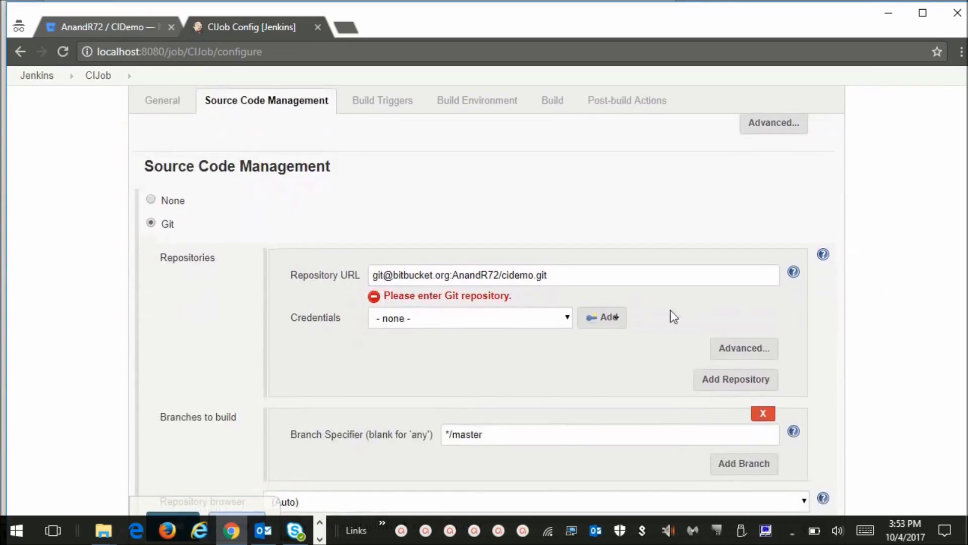
pyautogui.click(567, 318)
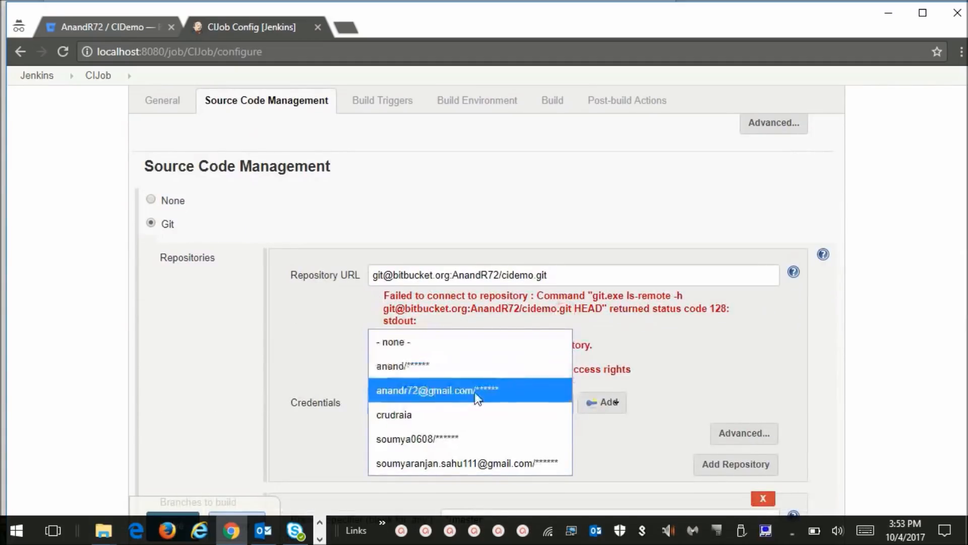
pyautogui.click(457, 413)
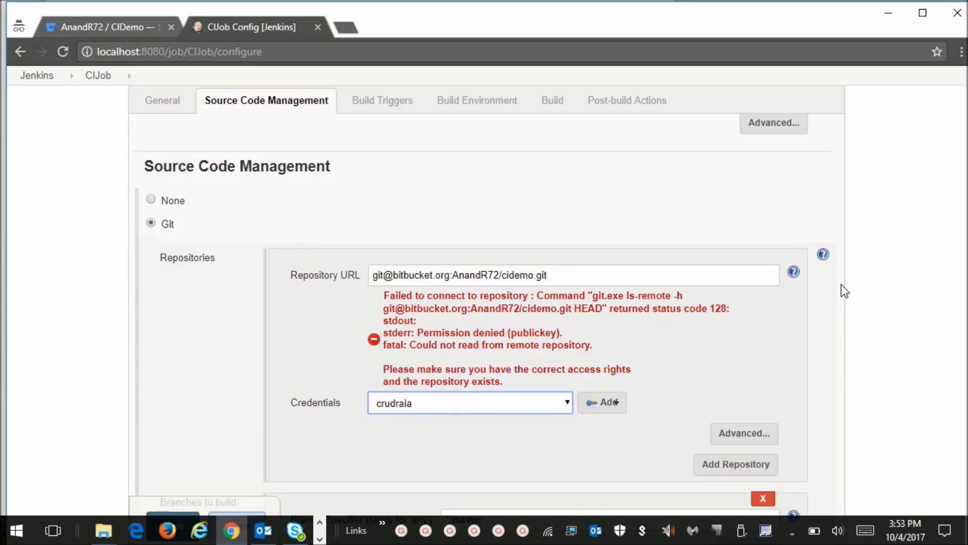
pyautogui.click(728, 343)
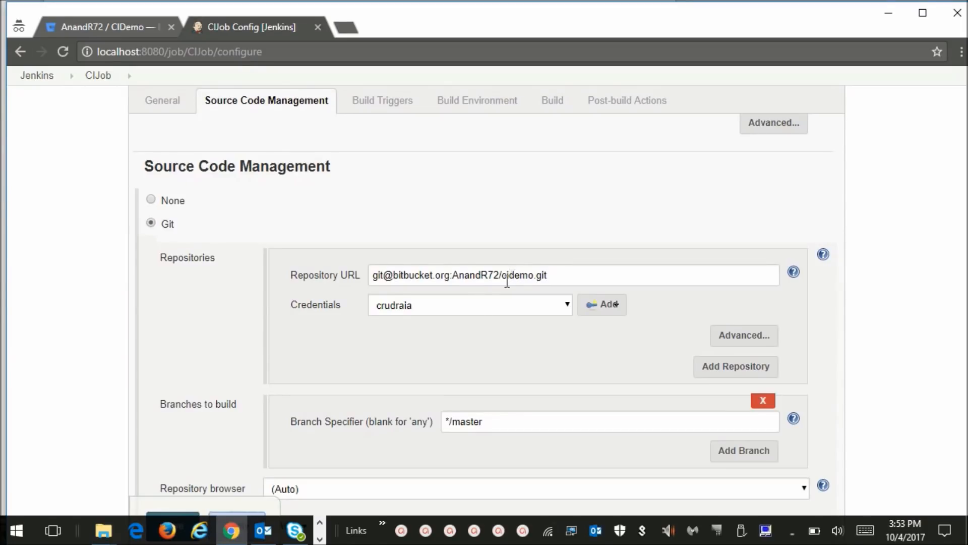
# - Review the job's build trigger, build environment, build step and post-build action options
pyautogui.scroll(-6, 917, 297)
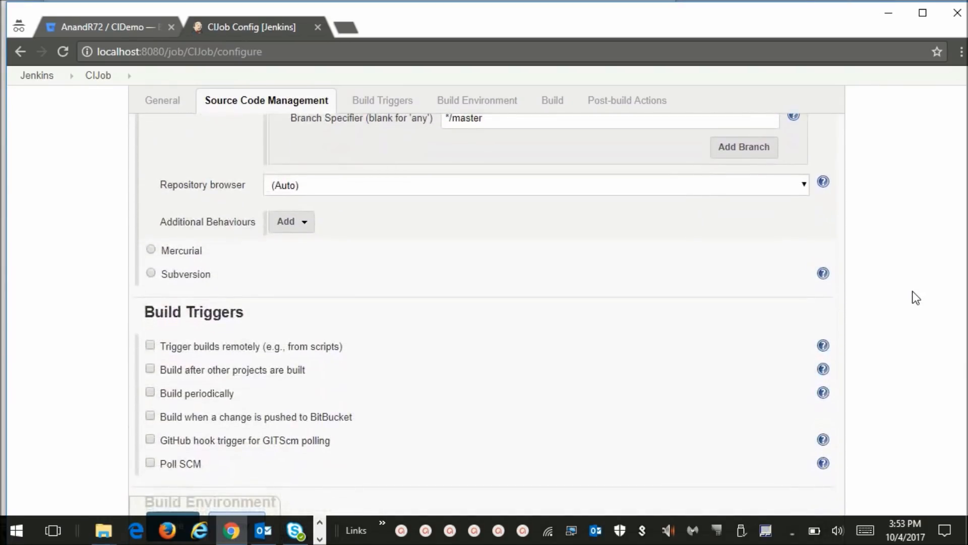
pyautogui.scroll(-2, 917, 297)
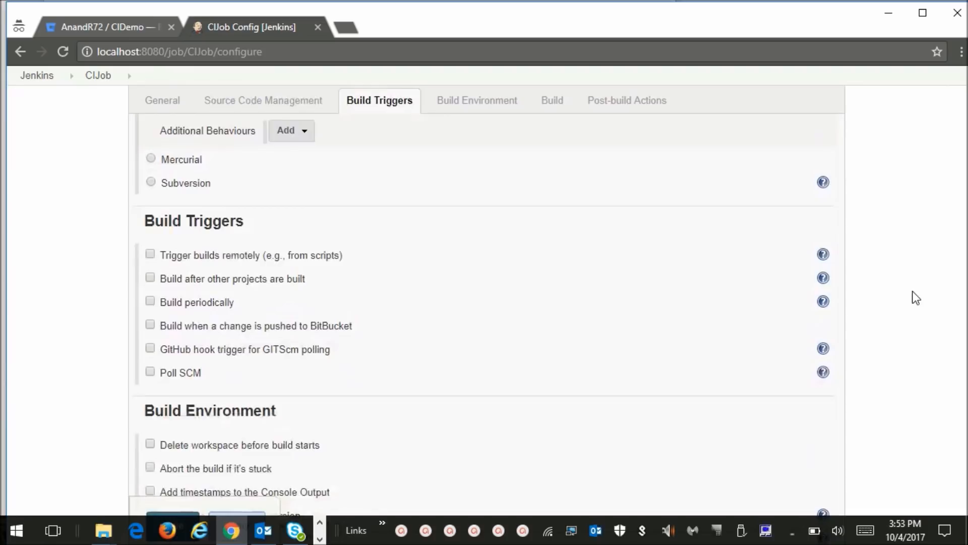
pyautogui.scroll(-1, 651, 295)
pyautogui.scroll(-3, 650, 295)
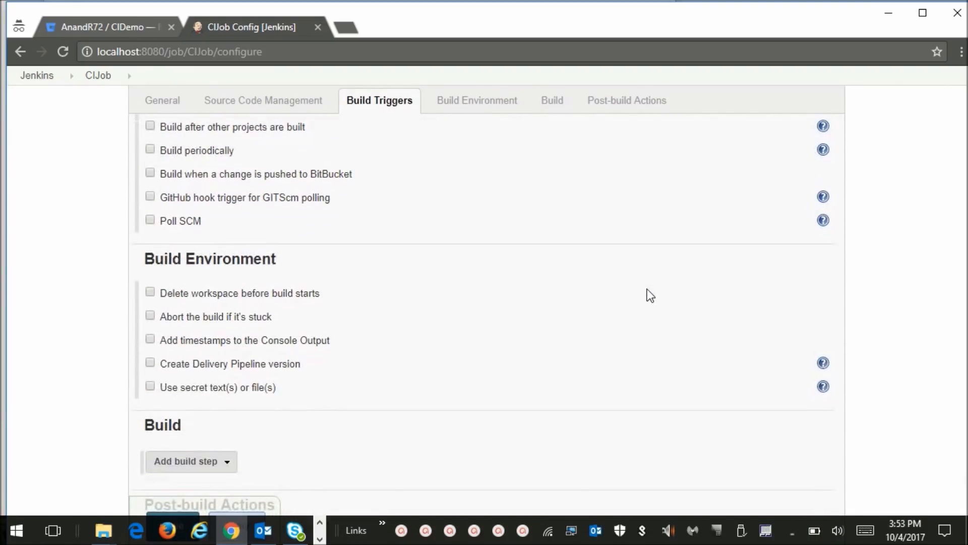
pyautogui.scroll(1, 650, 295)
pyautogui.scroll(-4, 650, 295)
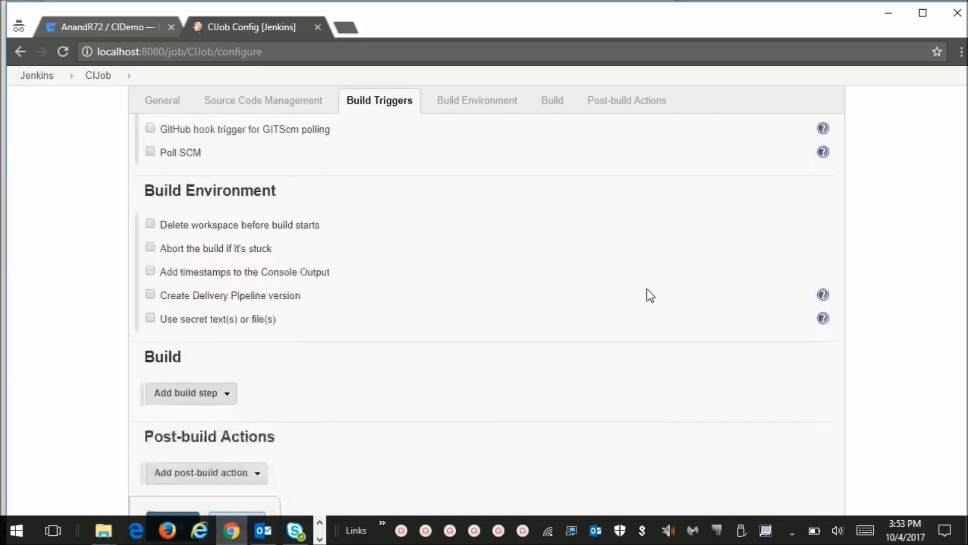
pyautogui.scroll(-2, 651, 295)
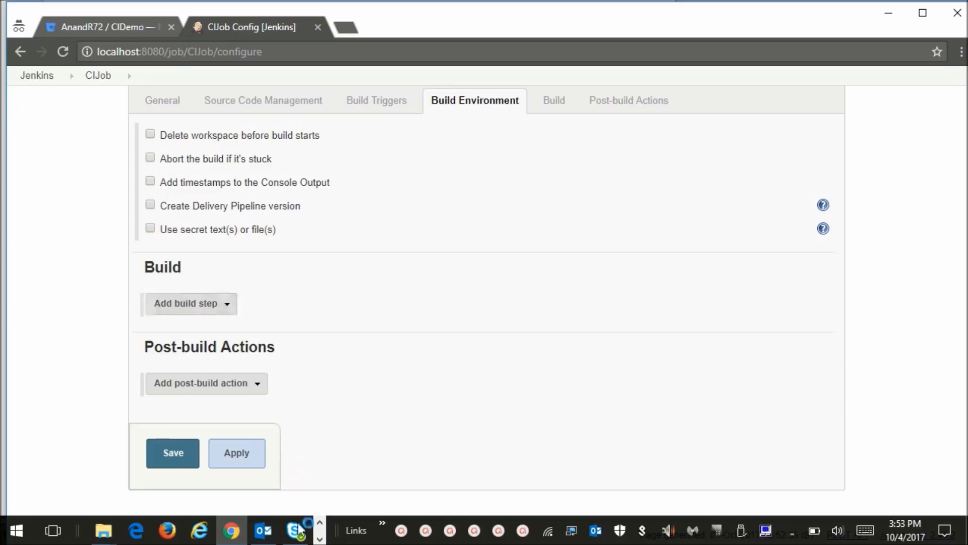
# - List the files of the local cidemo repository with ls in Git Bash, and return to the CIJob configuration in Chrome
pyautogui.click(319, 539)
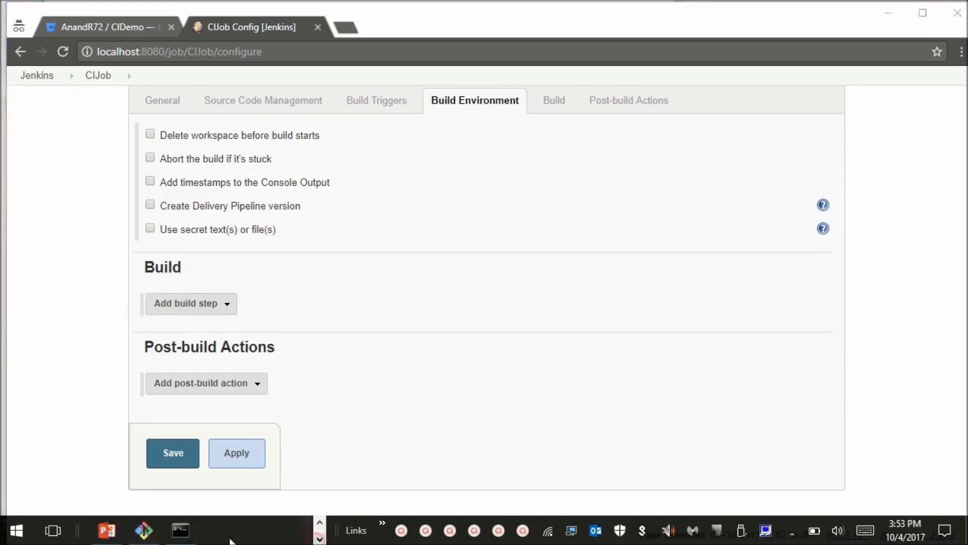
pyautogui.click(178, 534)
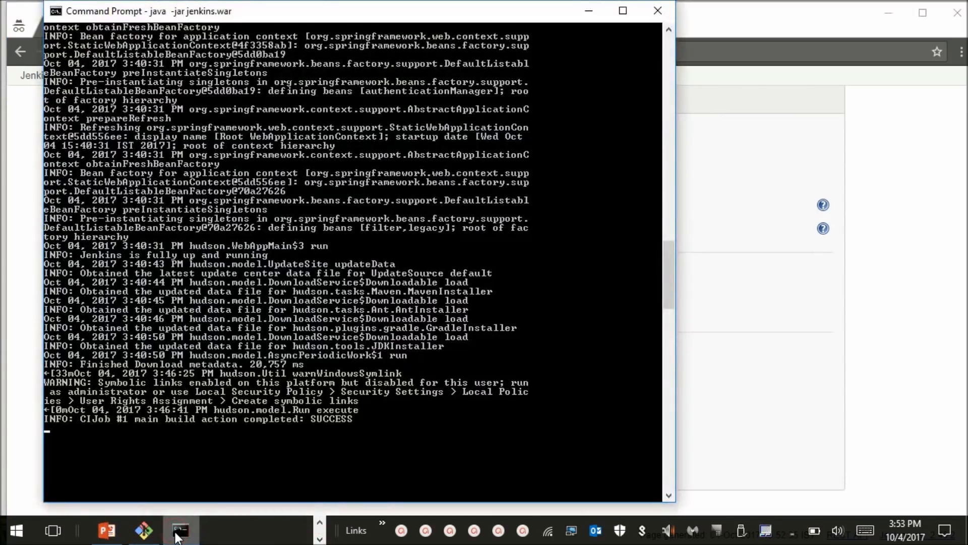
pyautogui.click(143, 530)
pyautogui.write('ls')
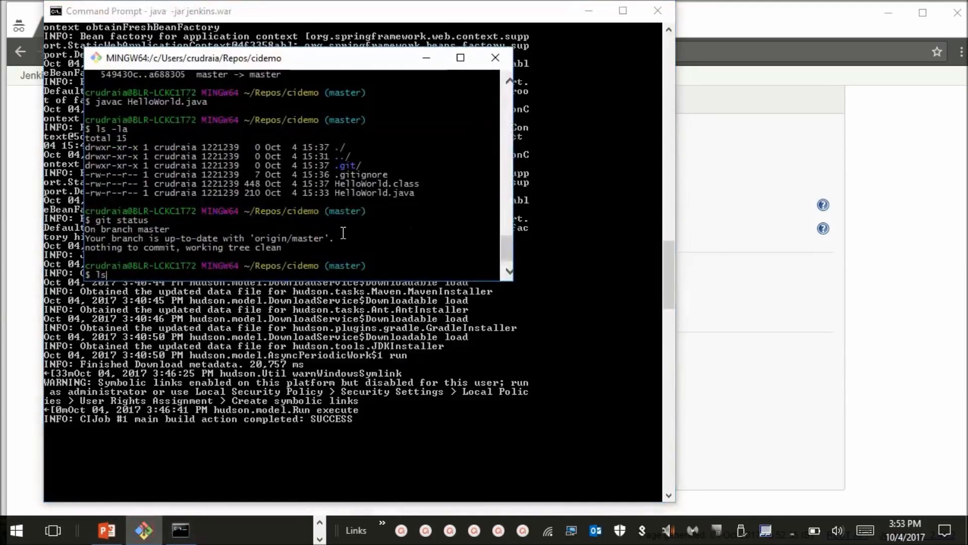
pyautogui.press('Return')
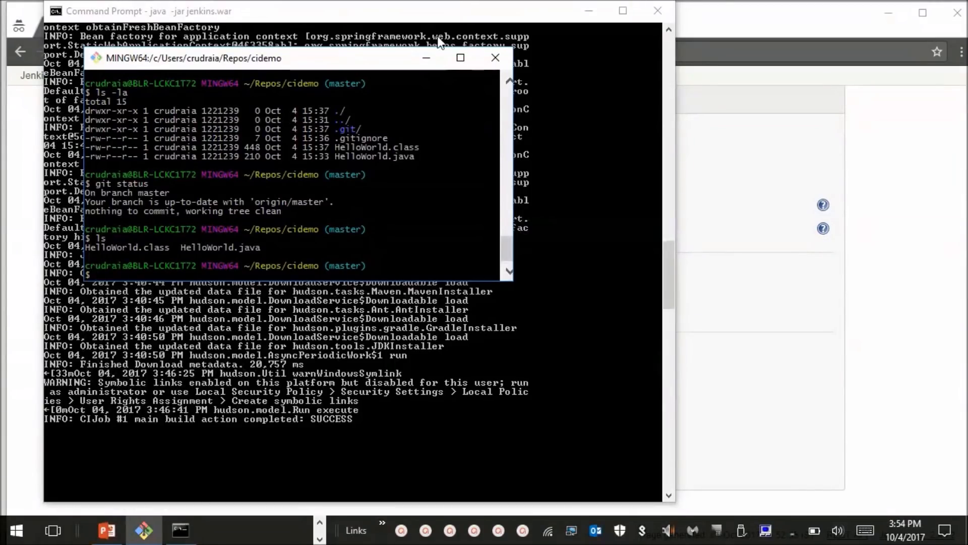
pyautogui.click(427, 58)
pyautogui.click(589, 11)
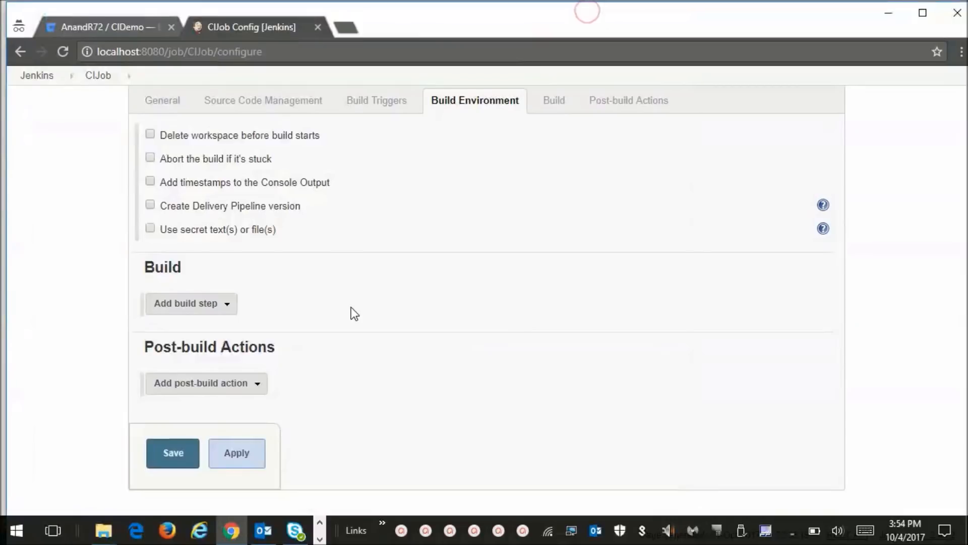
# - Add a Windows batch command build step that runs javac HelloWorld.java and java HelloWorld, and save the job configuration
pyautogui.click(228, 304)
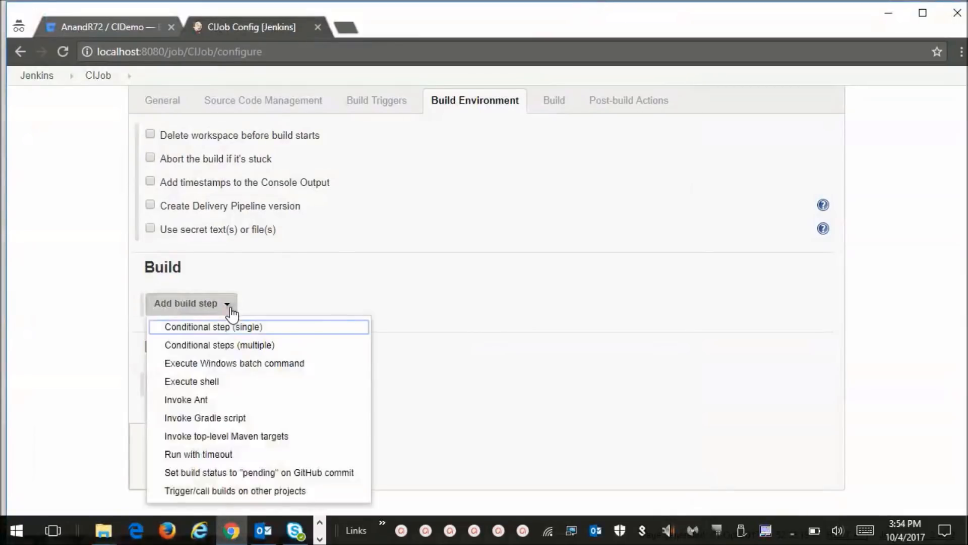
pyautogui.click(251, 371)
pyautogui.click(275, 357)
pyautogui.write('javac')
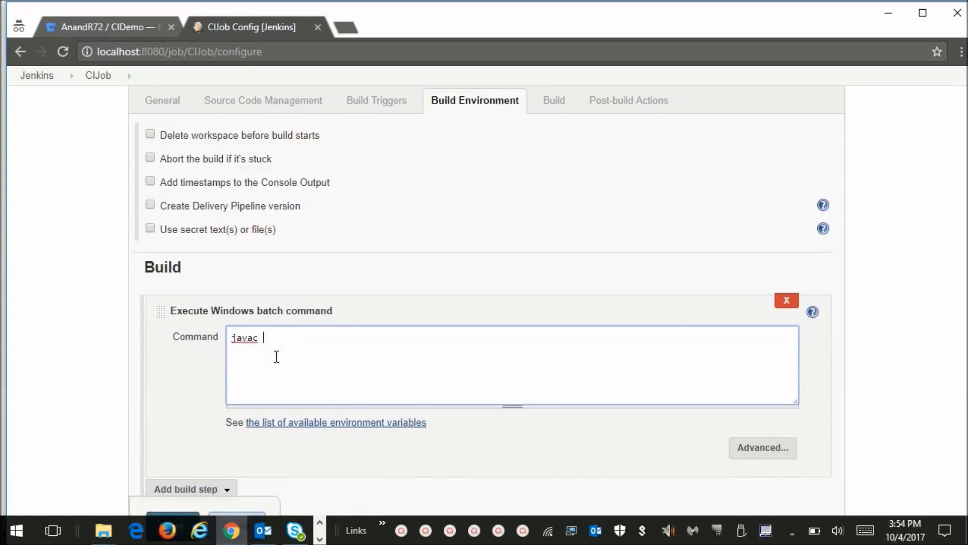
pyautogui.write(' HelloWorld.java')
pyautogui.press('Return')
pyautogui.write('java ')
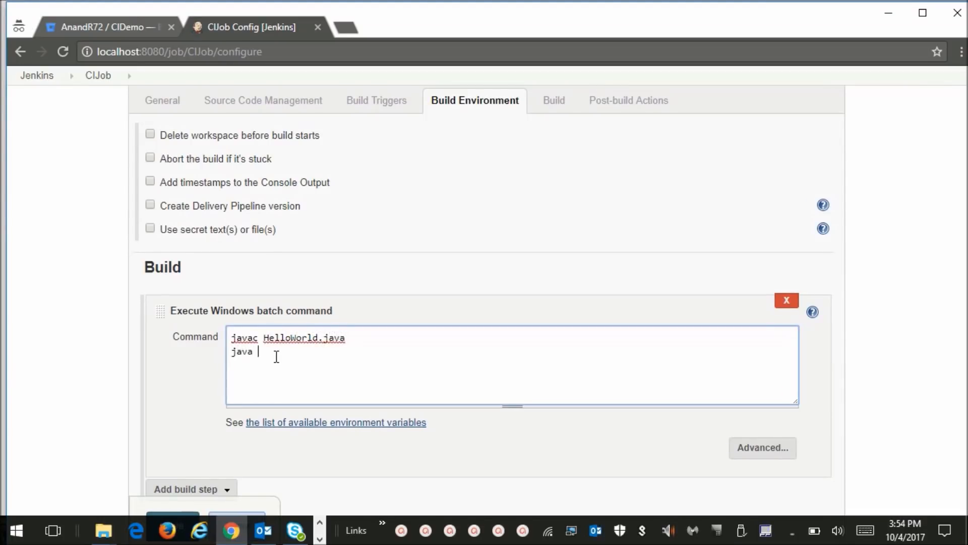
pyautogui.write('HelloWorld')
pyautogui.click(927, 317)
pyautogui.scroll(-1, 928, 318)
pyautogui.scroll(-2, 928, 318)
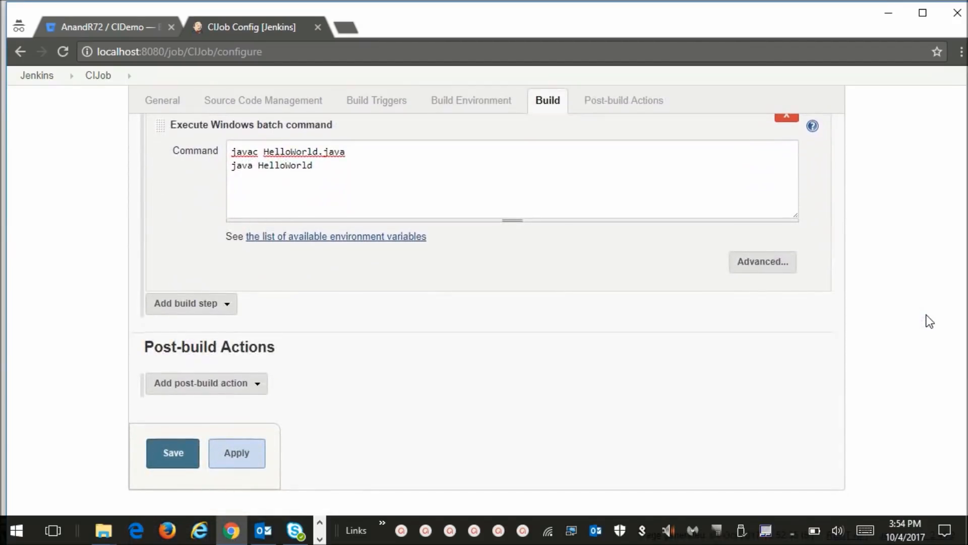
pyautogui.click(187, 459)
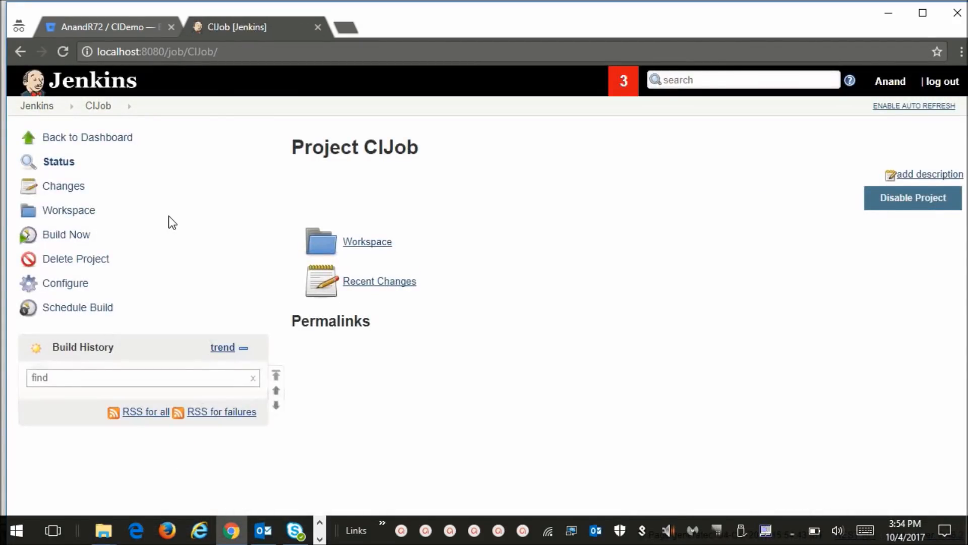
# - Start a build of CIJob and open that build's console output
pyautogui.click(76, 235)
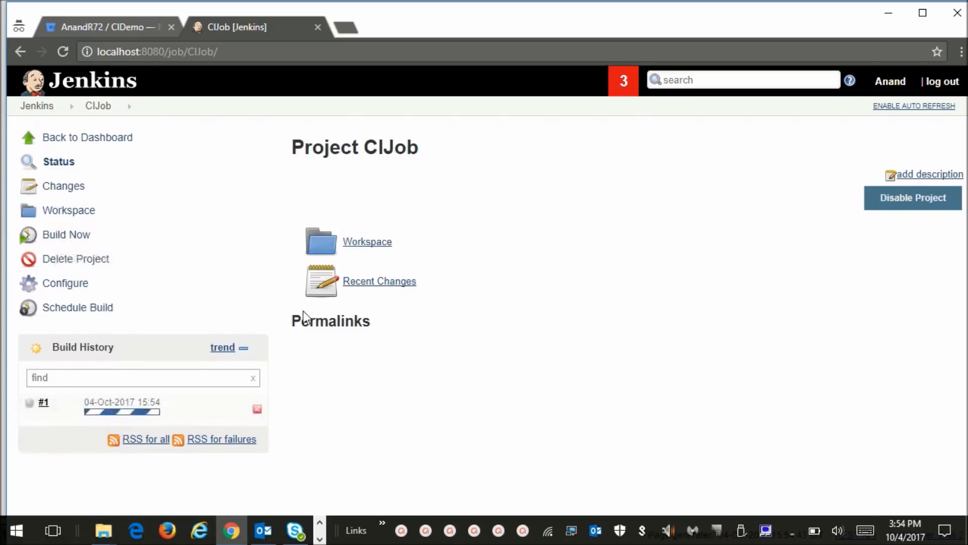
pyautogui.click(113, 406)
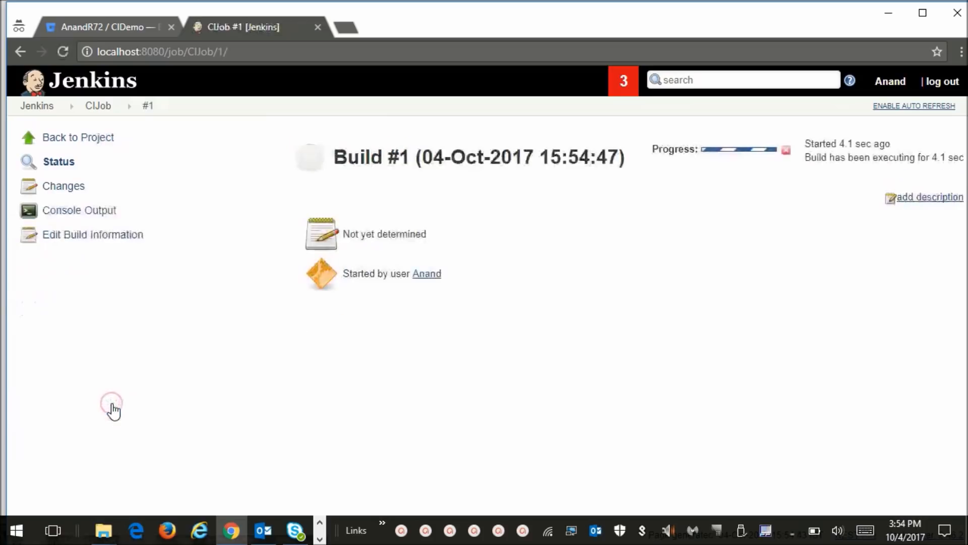
pyautogui.click(88, 212)
# - Examine the build's console output, highlighting the fetched repository address and the line printed by the HelloWorld program
pyautogui.scroll(-1, 692, 207)
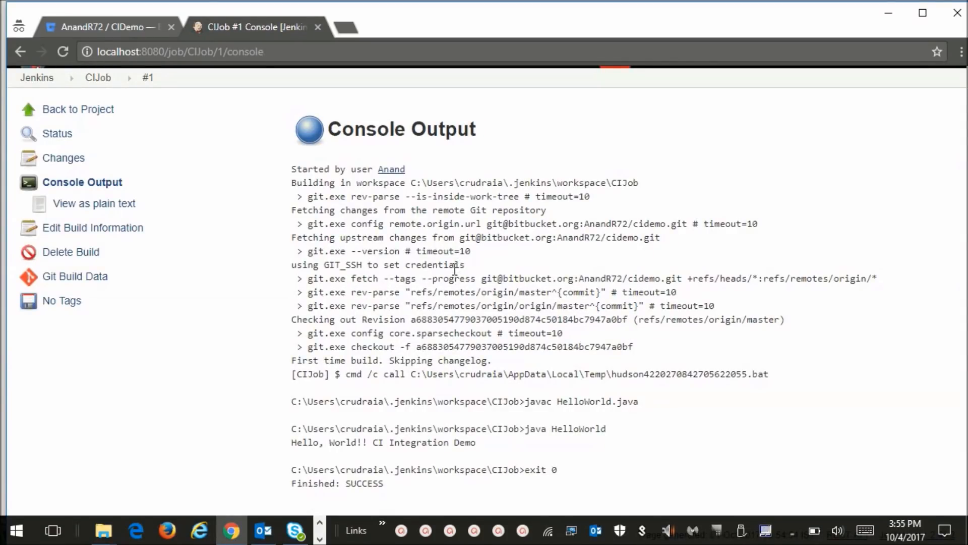
pyautogui.scroll(1, 455, 269)
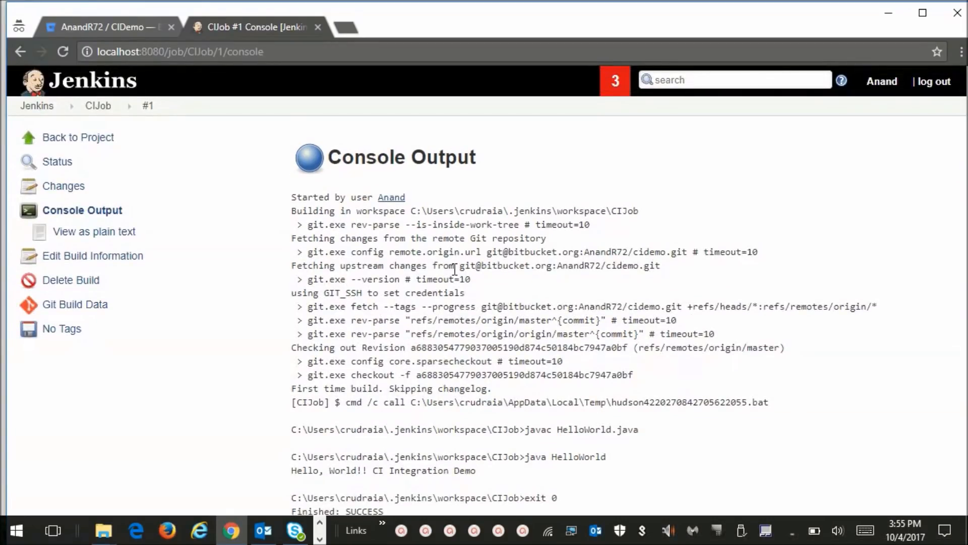
pyautogui.scroll(-1, 455, 270)
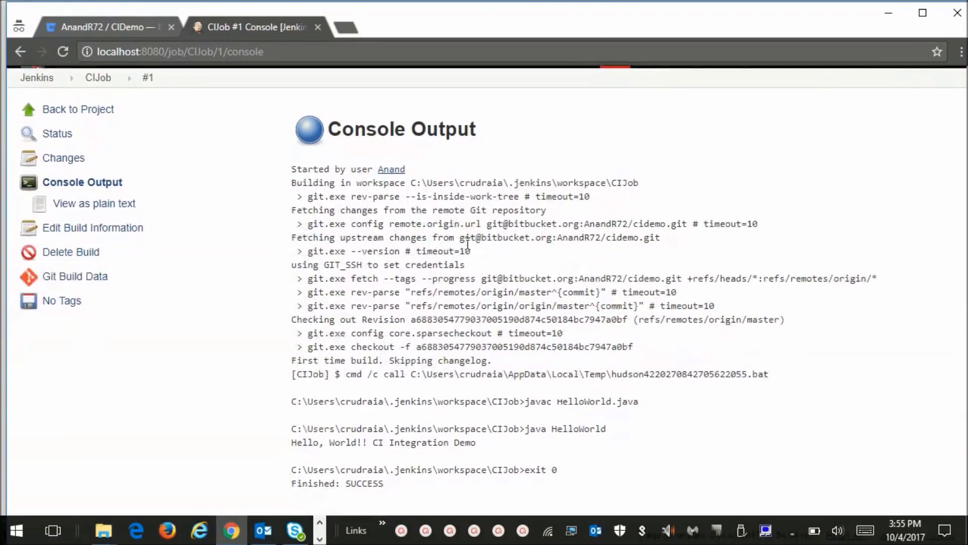
pyautogui.moveTo(485, 222); pyautogui.dragTo(618, 234)
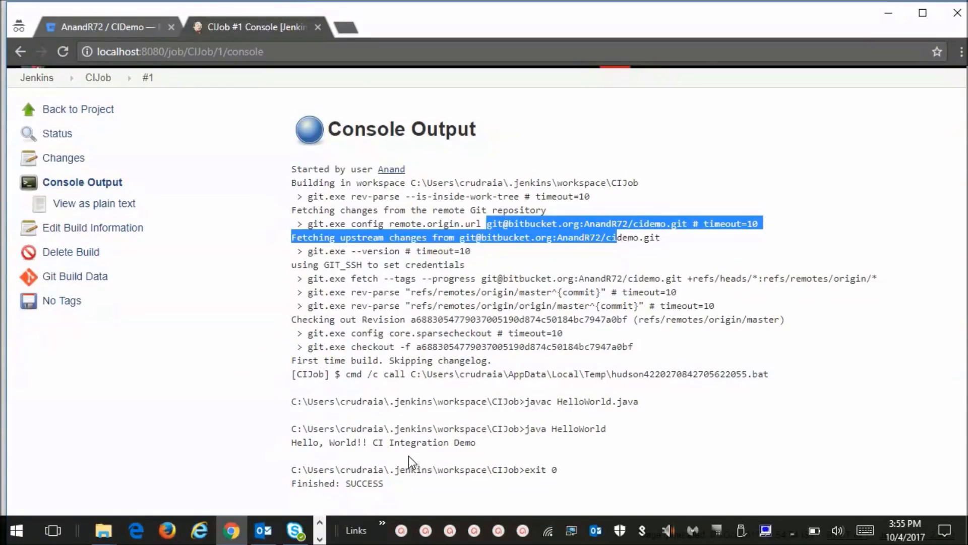
pyautogui.click(293, 442)
pyautogui.moveTo(293, 442); pyautogui.dragTo(482, 443)
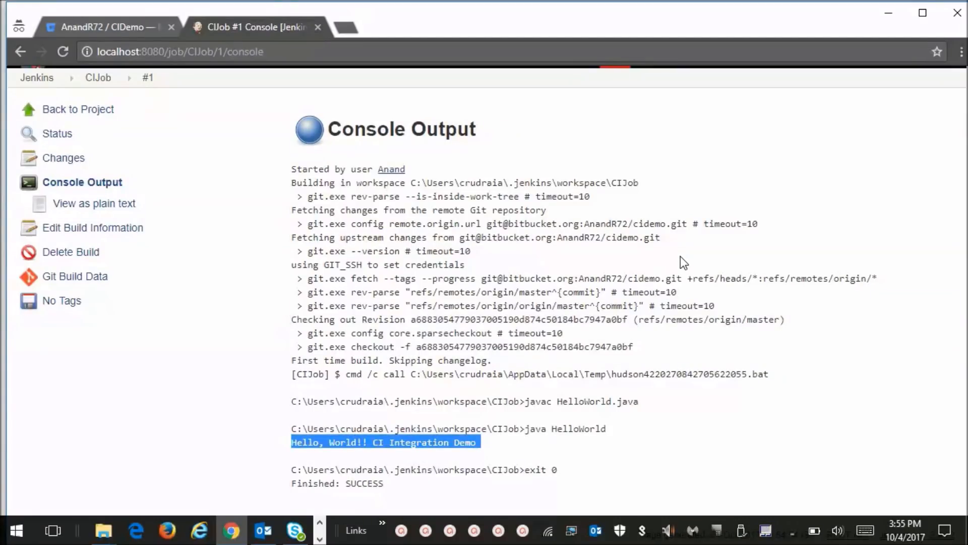
# - Consult the Demo slide in the PowerPoint presentation and return to Jenkins in Chrome
pyautogui.click(320, 539)
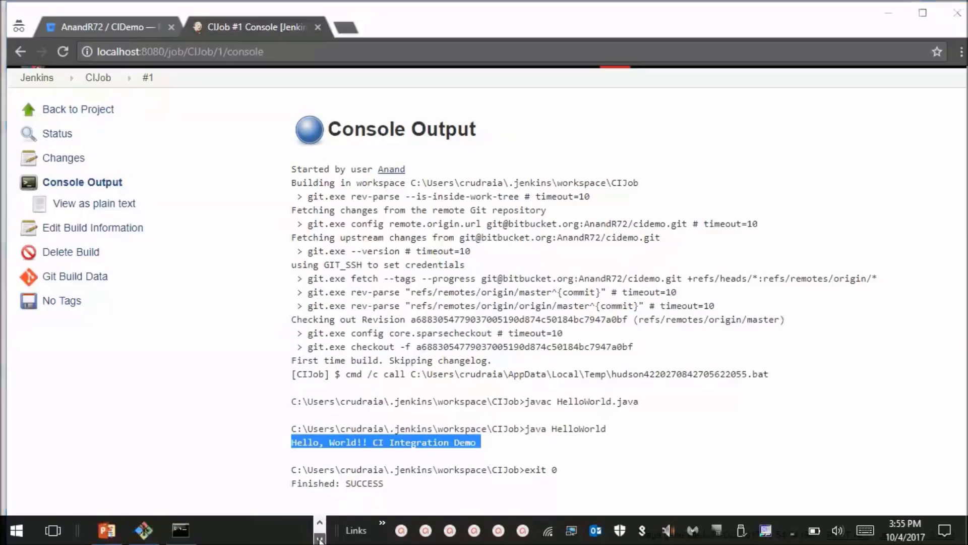
pyautogui.click(106, 529)
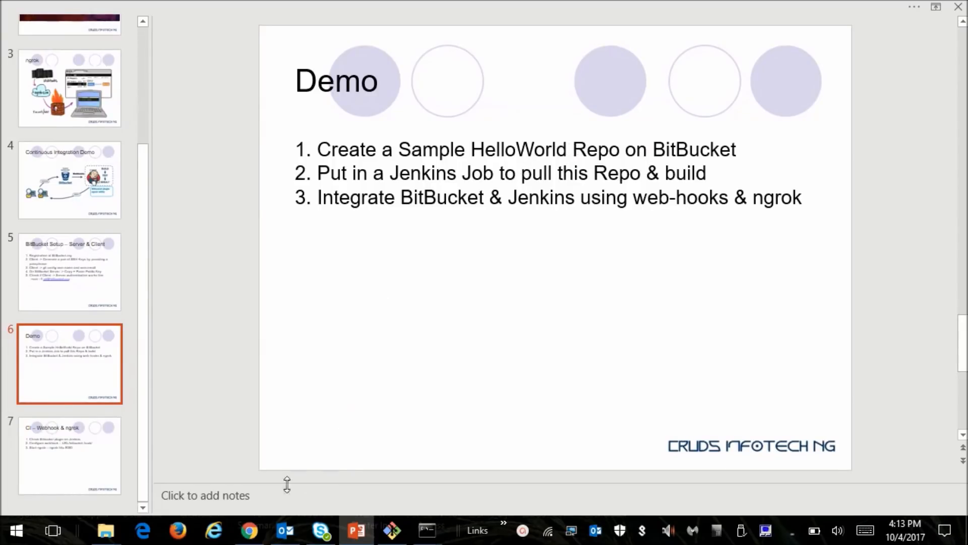
pyautogui.click(249, 530)
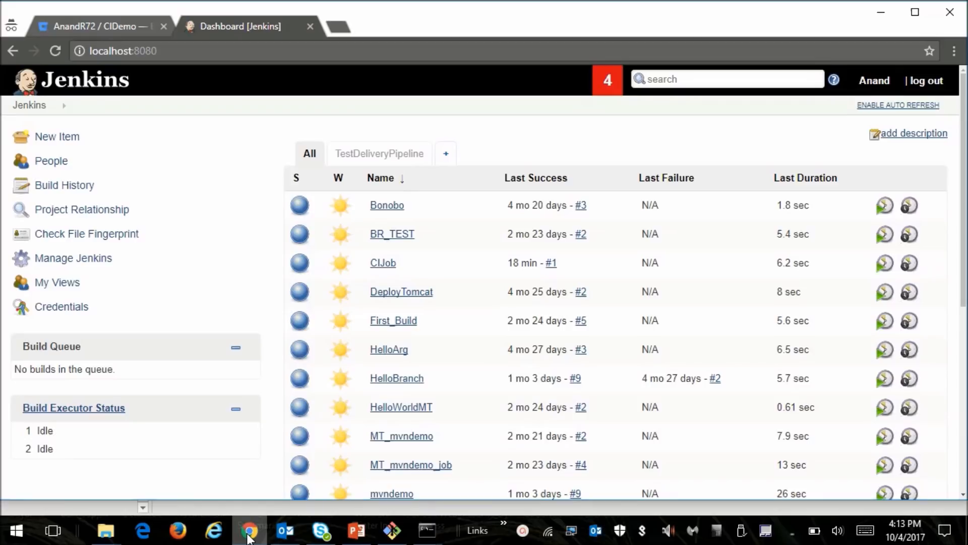
# - Build CIJob again from its project page and examine the new build's console output
pyautogui.click(383, 262)
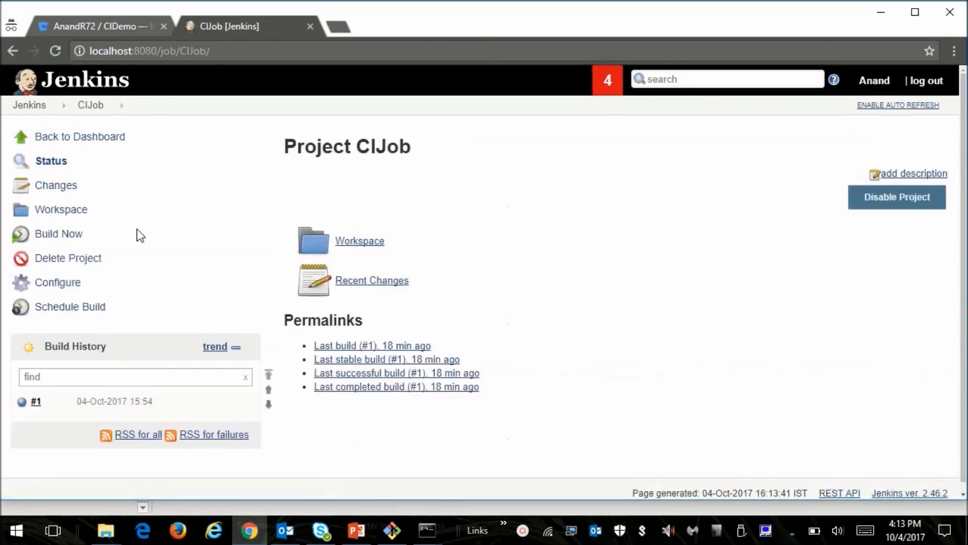
pyautogui.click(65, 234)
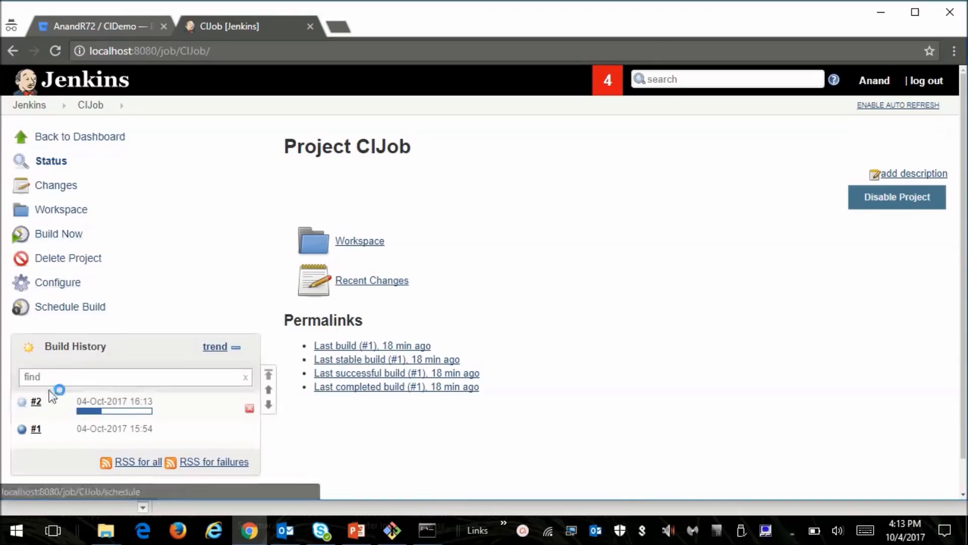
pyautogui.click(36, 402)
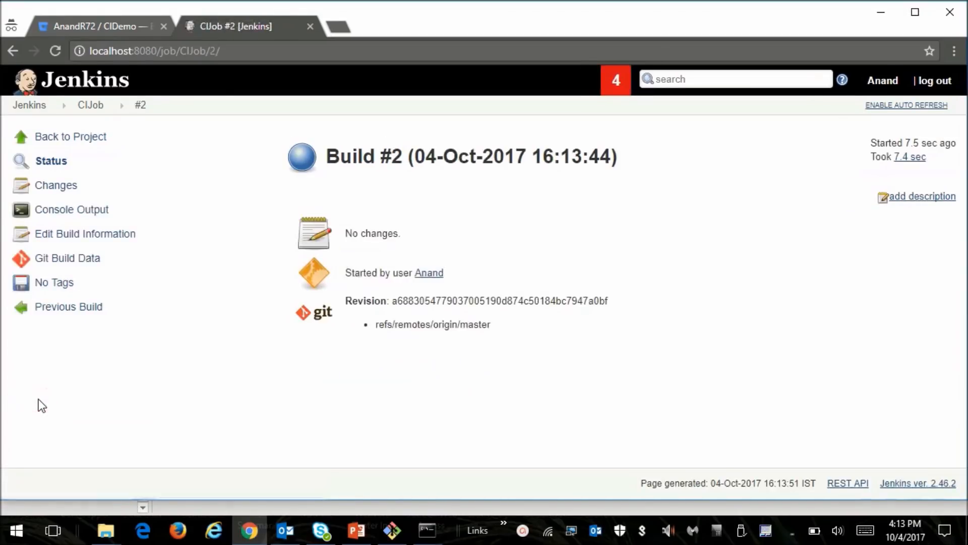
pyautogui.click(99, 212)
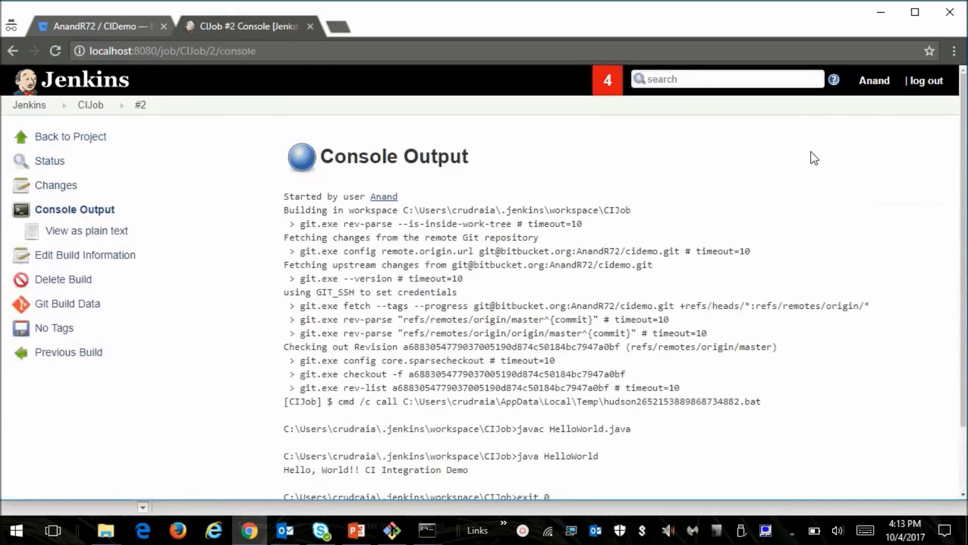
pyautogui.moveTo(963, 143)
pyautogui.mouseDown()
pyautogui.moveTo(964, 218)
pyautogui.moveTo(965, 157)
pyautogui.mouseUp()
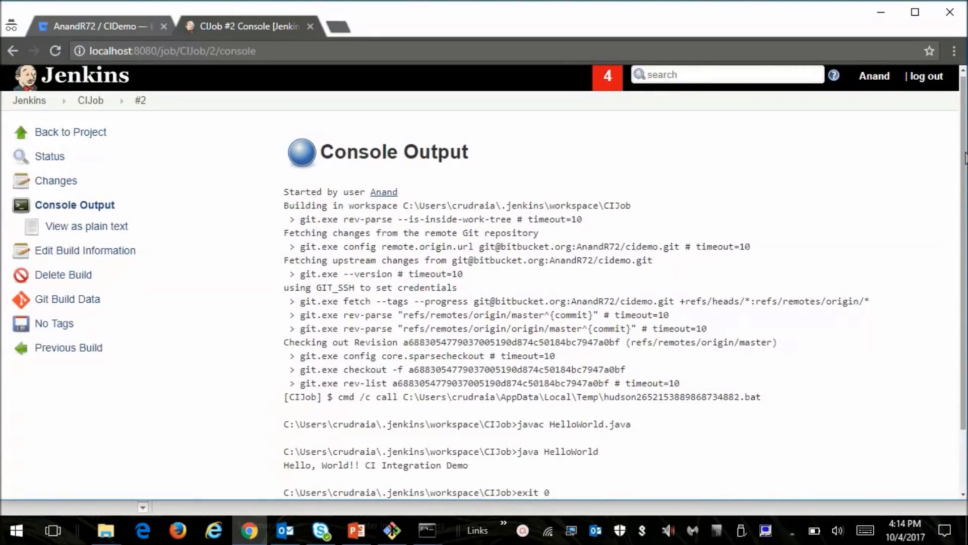
# - Return to the Jenkins dashboard, and switch to the CI – Webhook & ngrok slide in PowerPoint
pyautogui.click(93, 137)
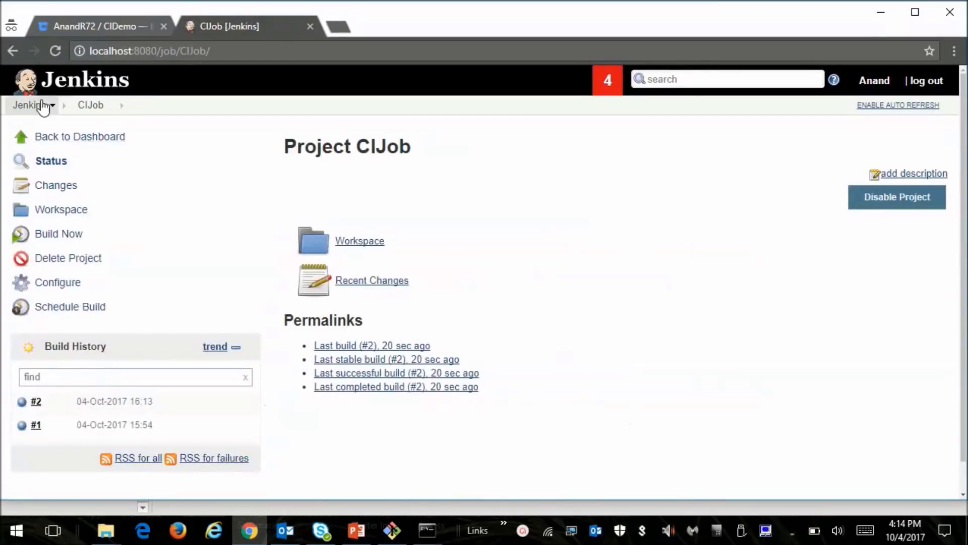
pyautogui.click(27, 104)
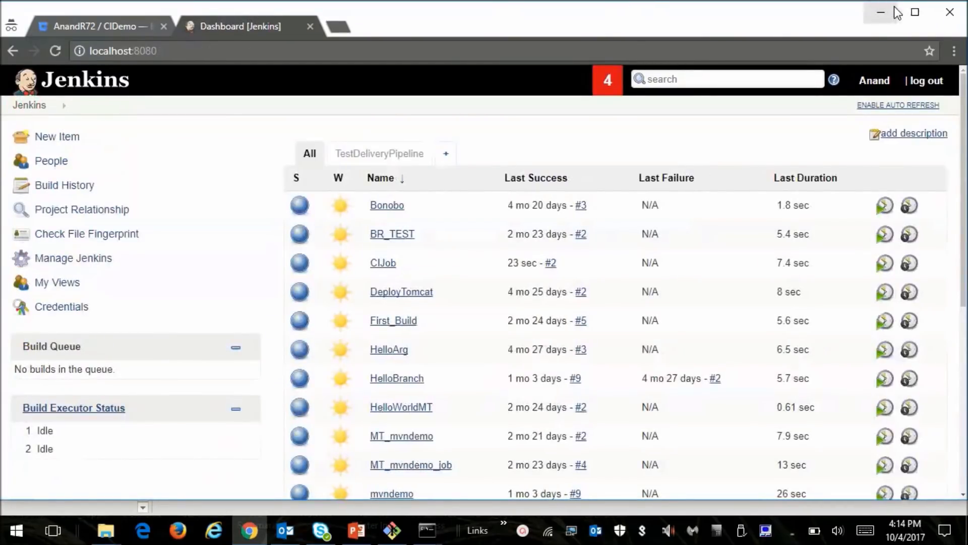
pyautogui.click(879, 10)
pyautogui.scroll(-1, 869, 174)
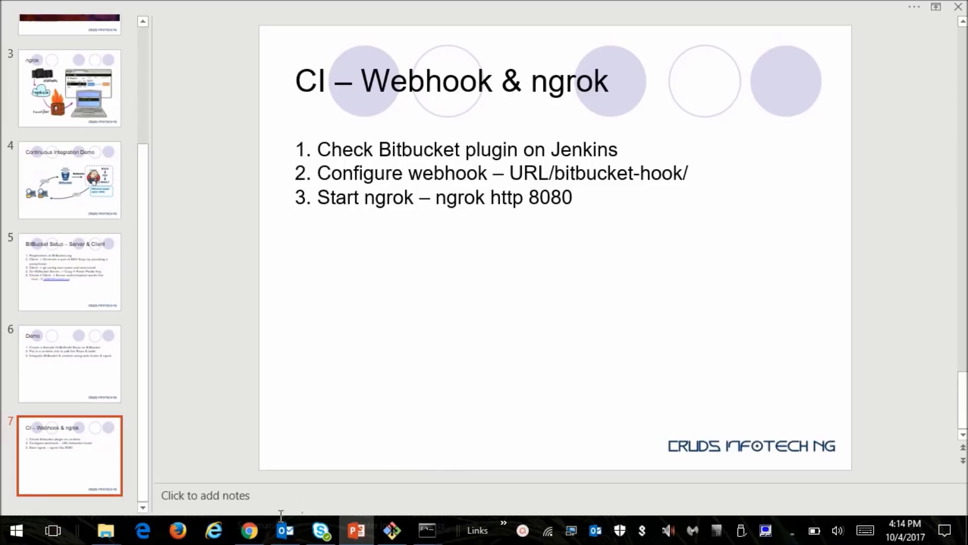
# - Switch back to Chrome and open the list of available plugins in the Jenkins plugin manager
pyautogui.click(249, 530)
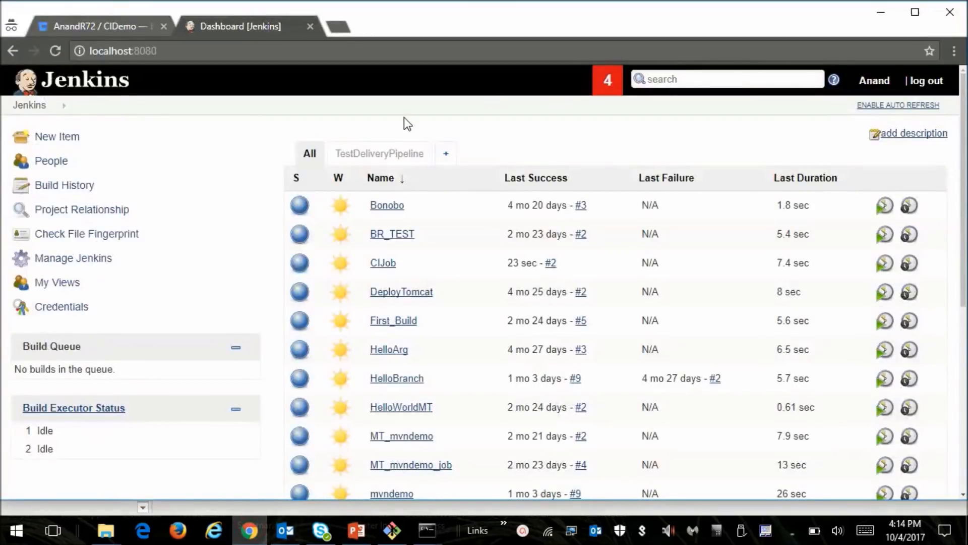
pyautogui.click(34, 103)
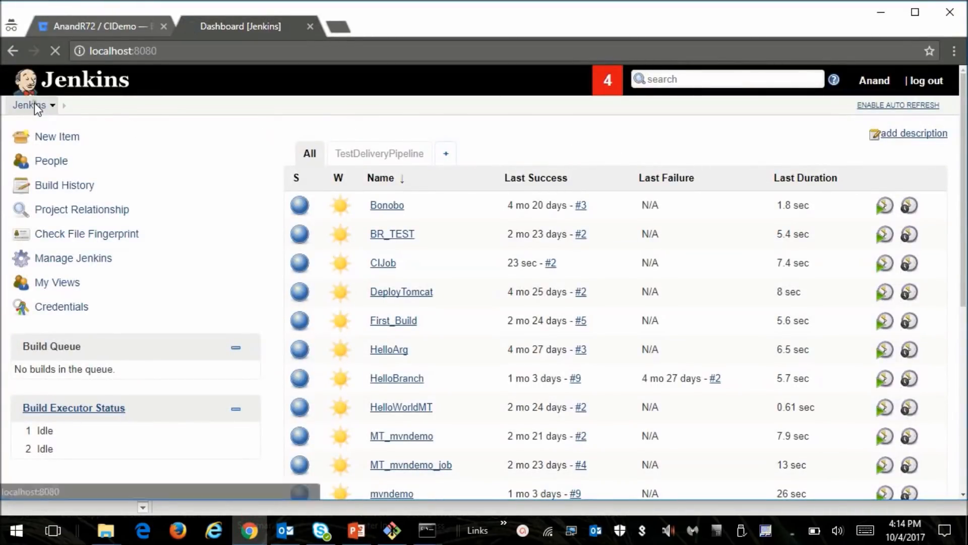
pyautogui.click(92, 259)
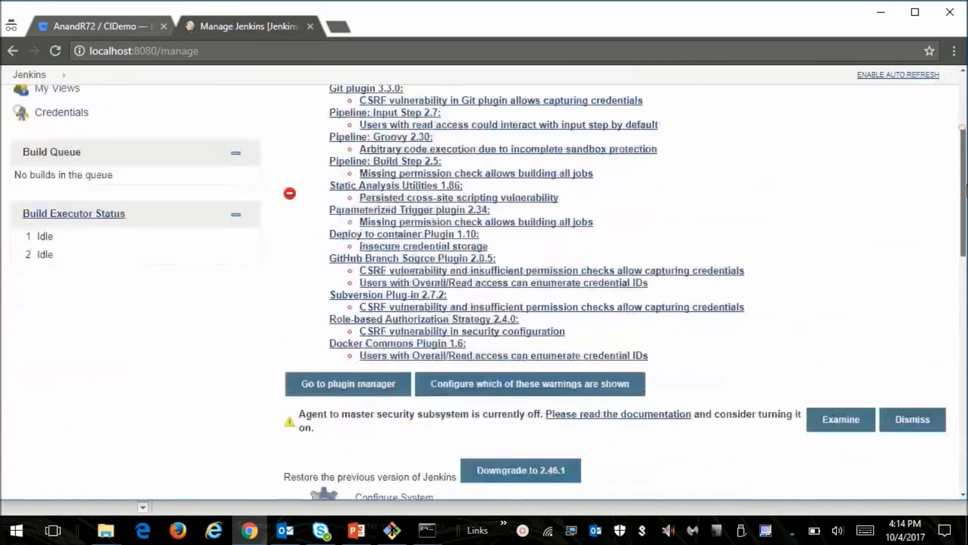
pyautogui.scroll(-11, 963, 124)
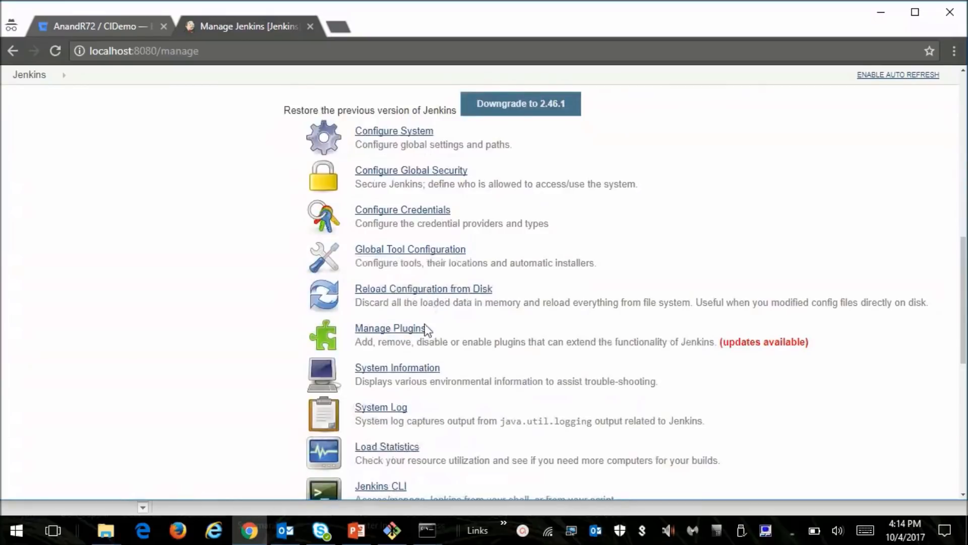
pyautogui.click(405, 328)
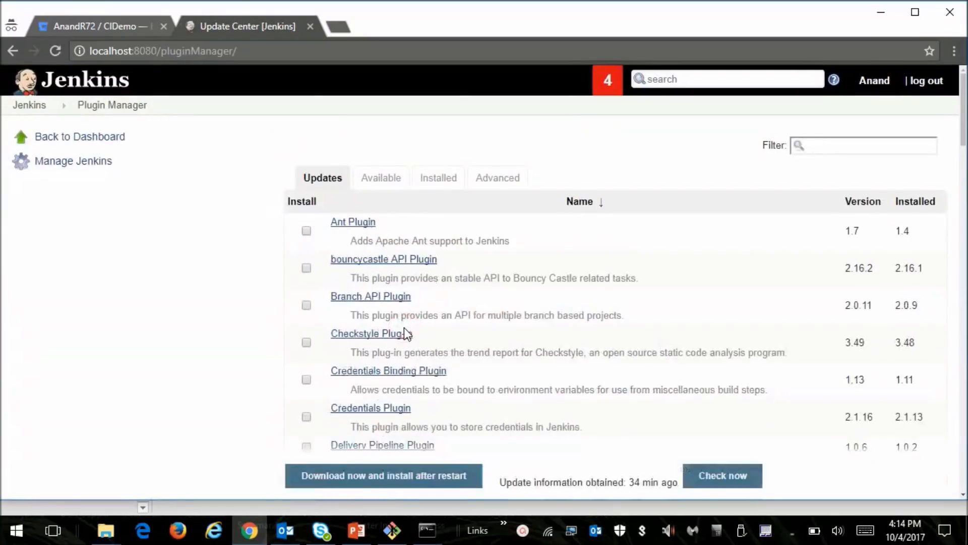
pyautogui.click(388, 178)
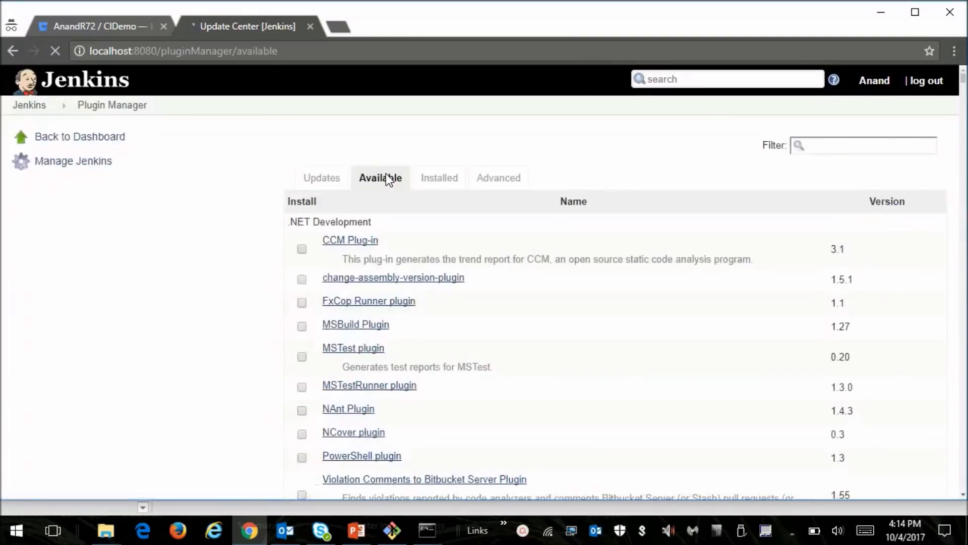
# - Filter the available plugins by bitbucket, install Bitbucket Plugin without restart, and return to the dashboard
pyautogui.click(839, 146)
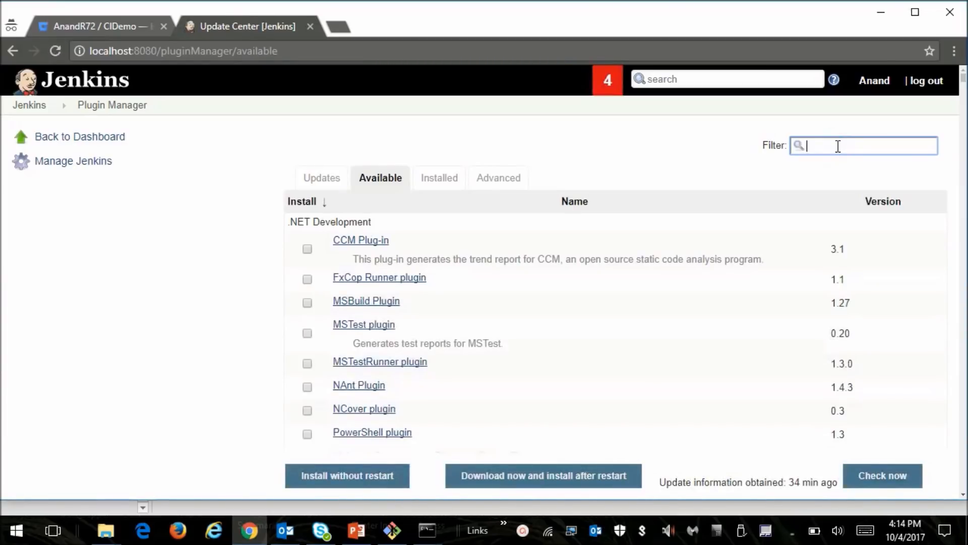
pyautogui.write('bitbucket')
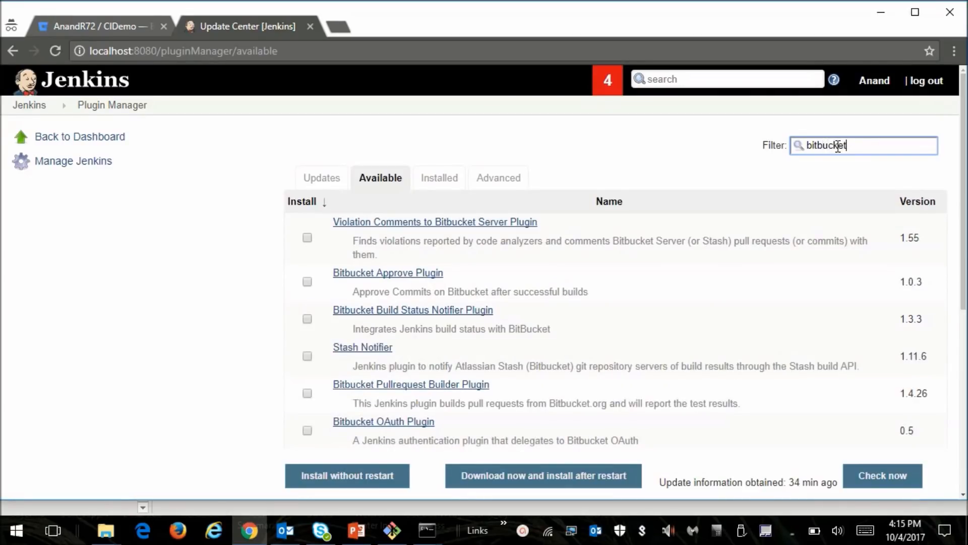
pyautogui.scroll(-2, 731, 267)
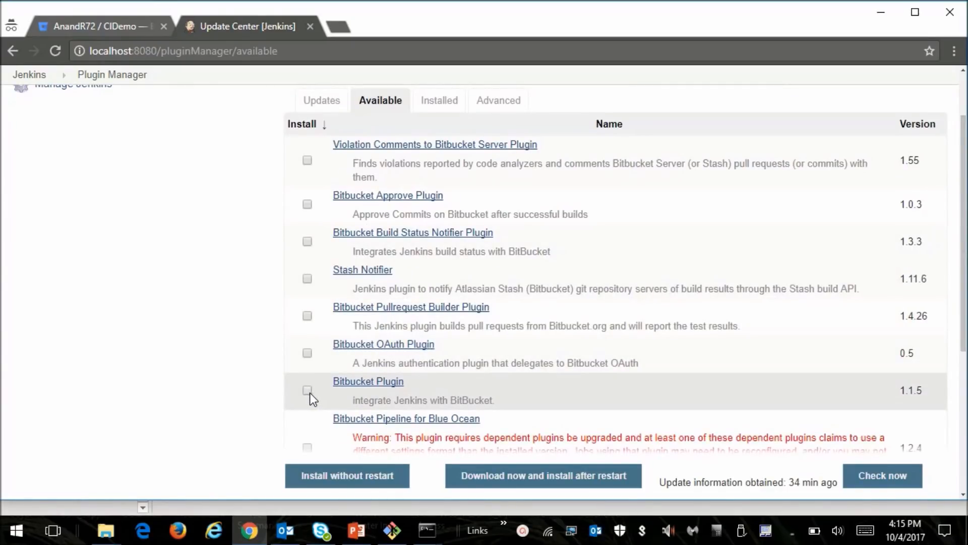
pyautogui.click(308, 392)
pyautogui.click(361, 478)
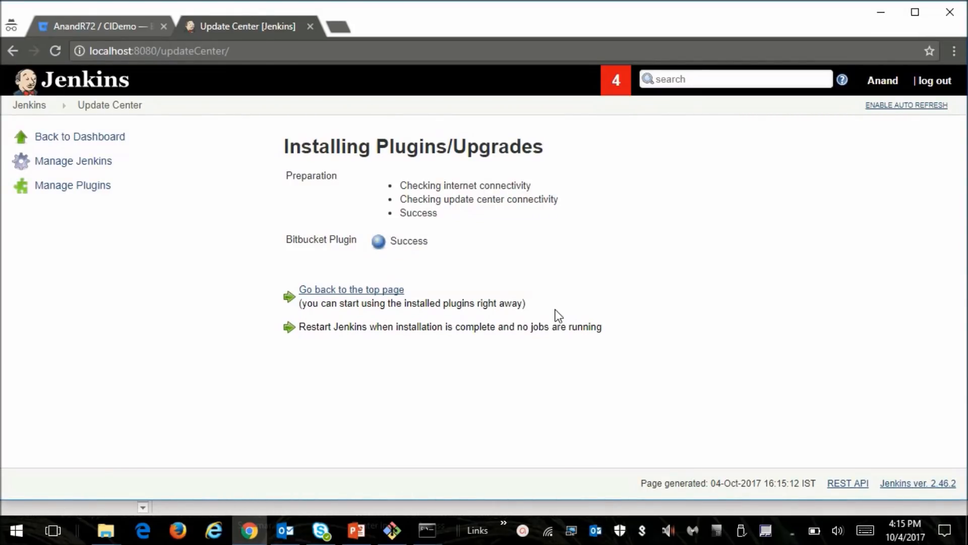
pyautogui.click(88, 140)
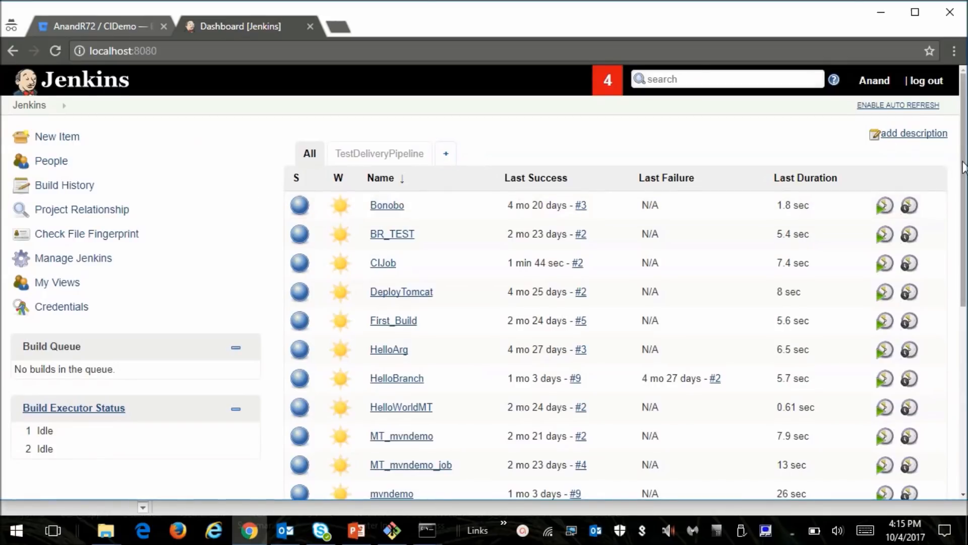
pyautogui.scroll(-1, 961, 163)
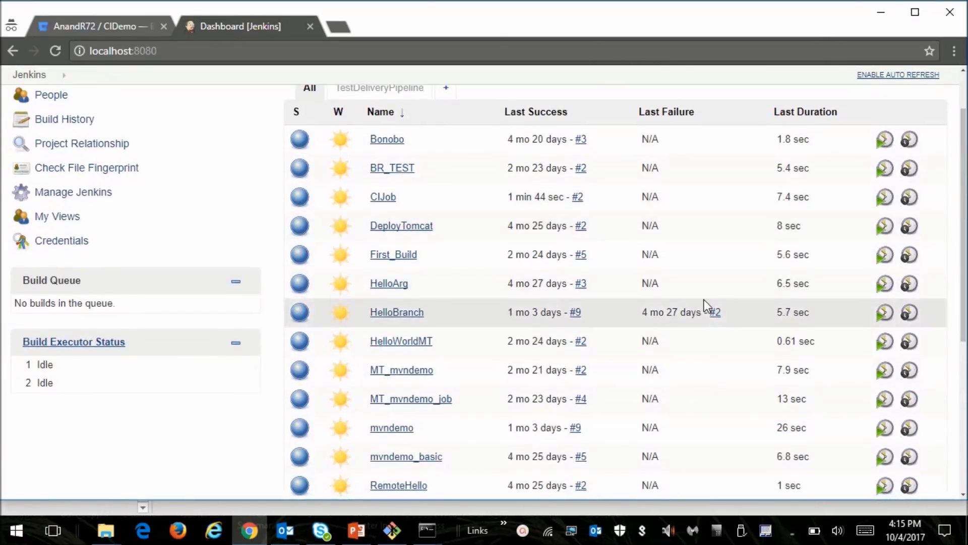
# - Configure CIJob to build when a change is pushed to BitBucket and save the job configuration
pyautogui.click(383, 197)
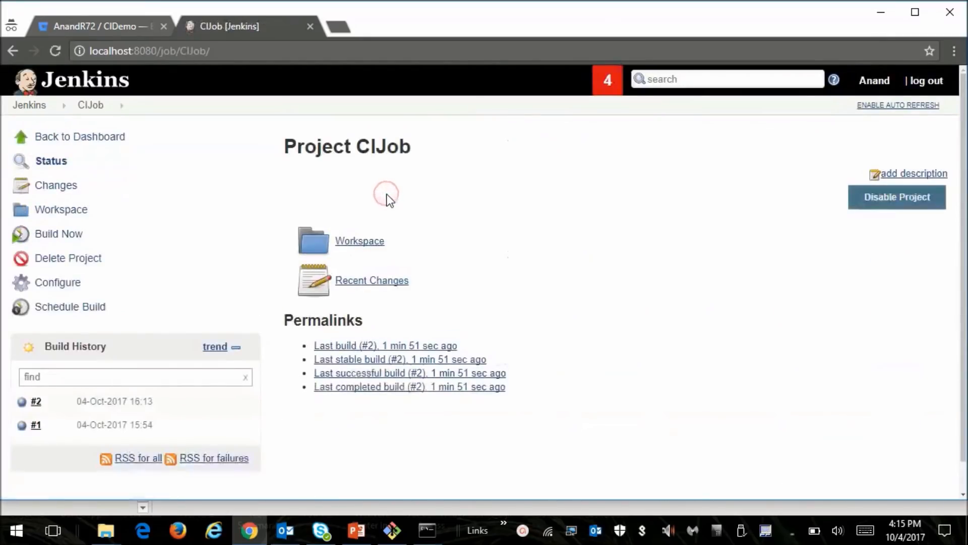
pyautogui.click(60, 282)
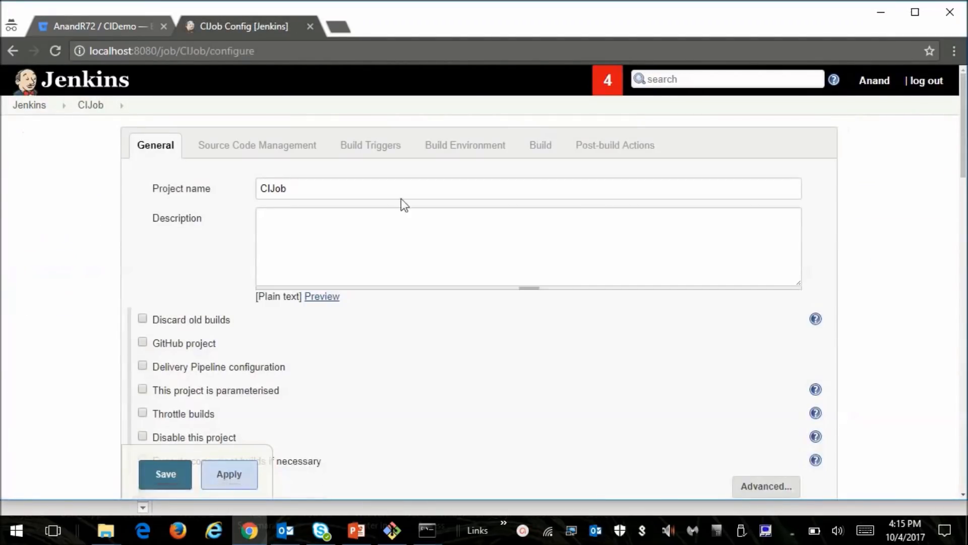
pyautogui.moveTo(963, 156); pyautogui.dragTo(964, 339)
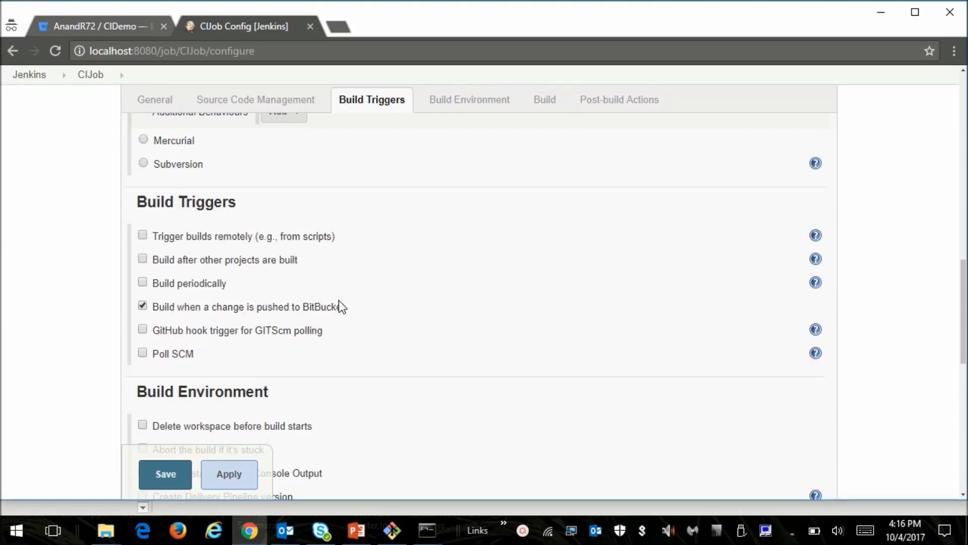
pyautogui.moveTo(963, 275); pyautogui.dragTo(963, 393)
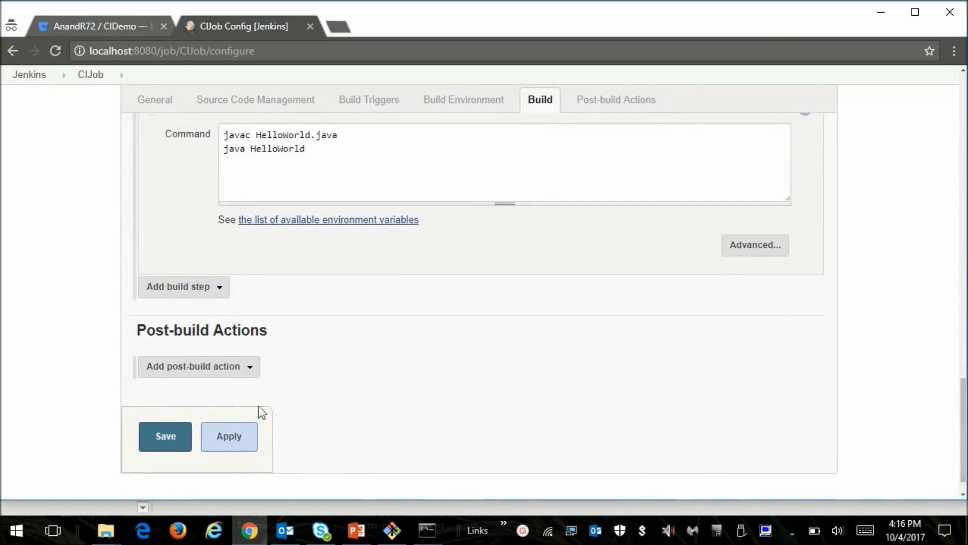
pyautogui.click(163, 444)
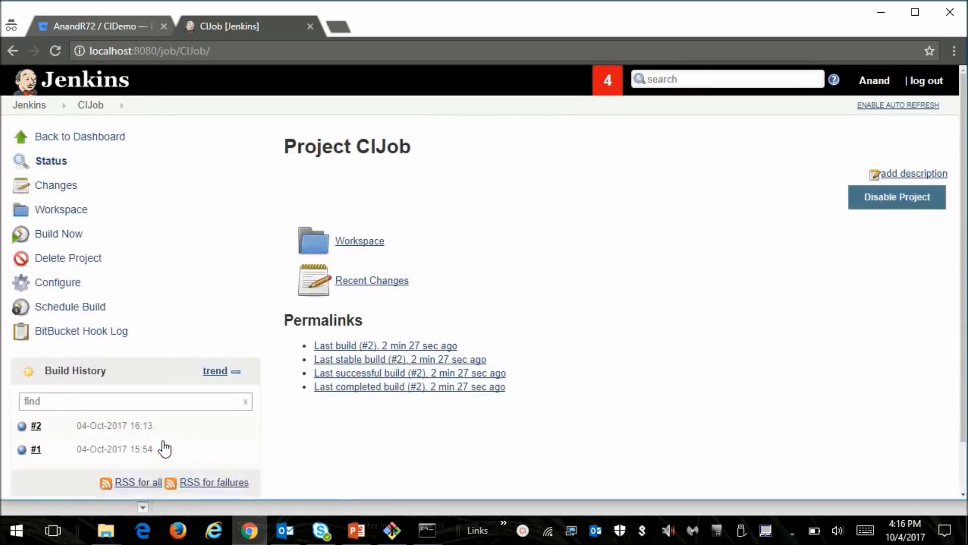
# - Check the CI – Webhook & ngrok slide in PowerPoint, and return to Chrome to open the CIDemo repository's webhook settings in Bitbucket
pyautogui.click(356, 531)
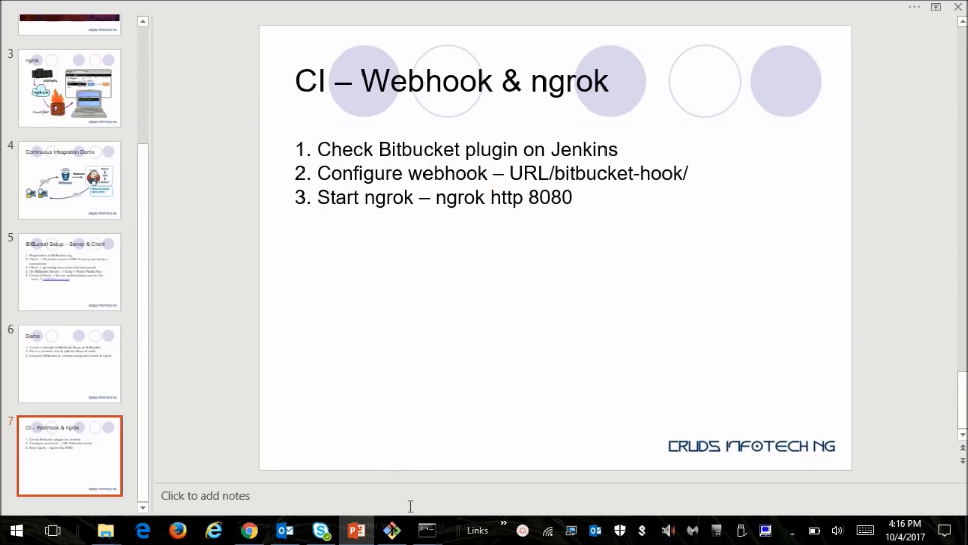
pyautogui.click(248, 529)
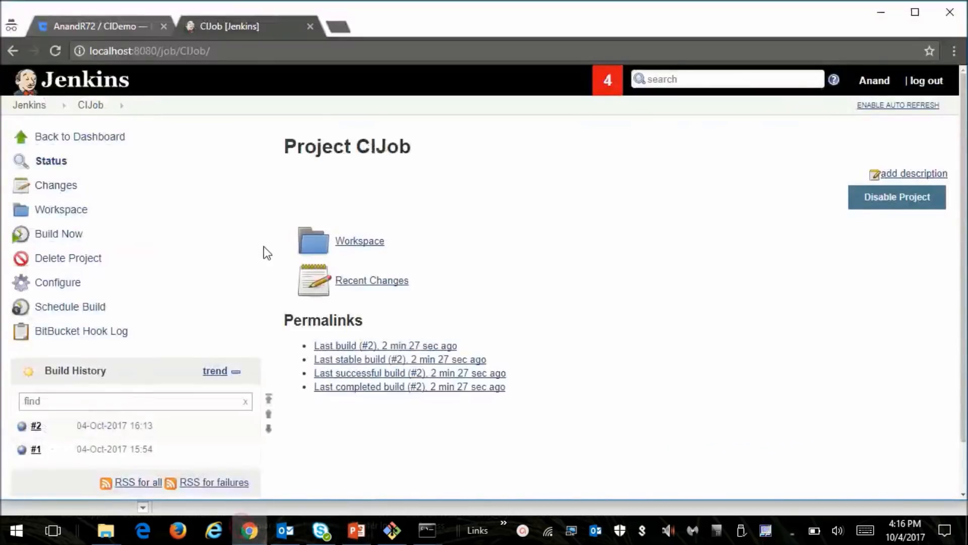
pyautogui.click(130, 22)
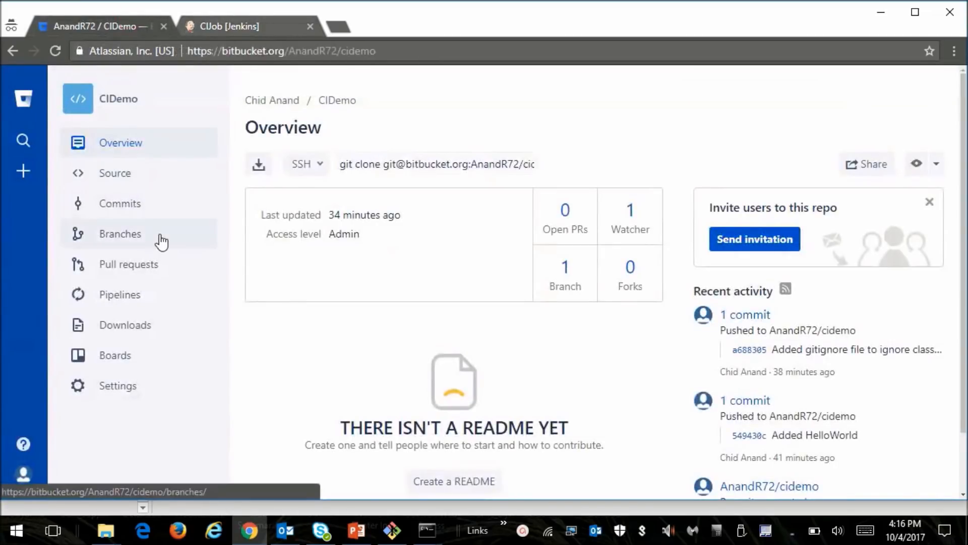
pyautogui.click(129, 385)
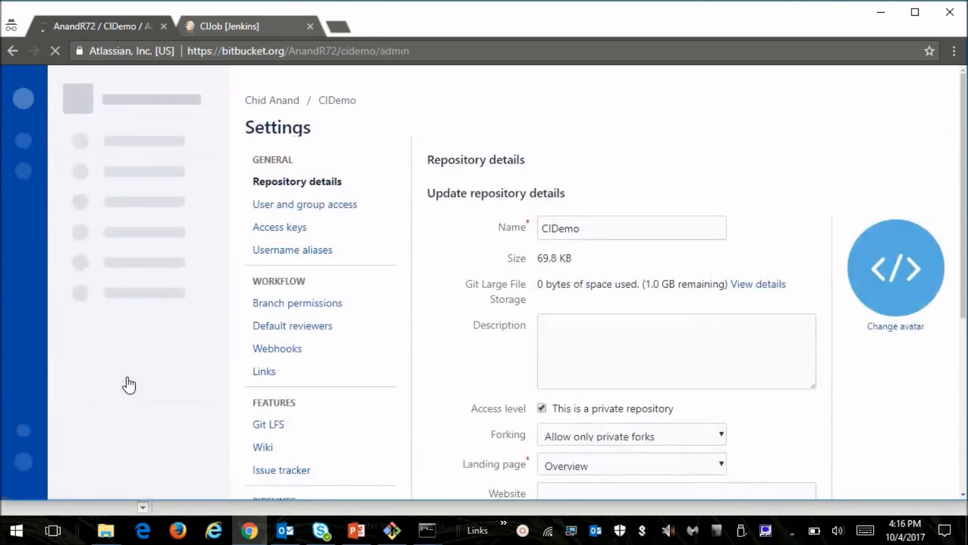
pyautogui.scroll(-3, 963, 163)
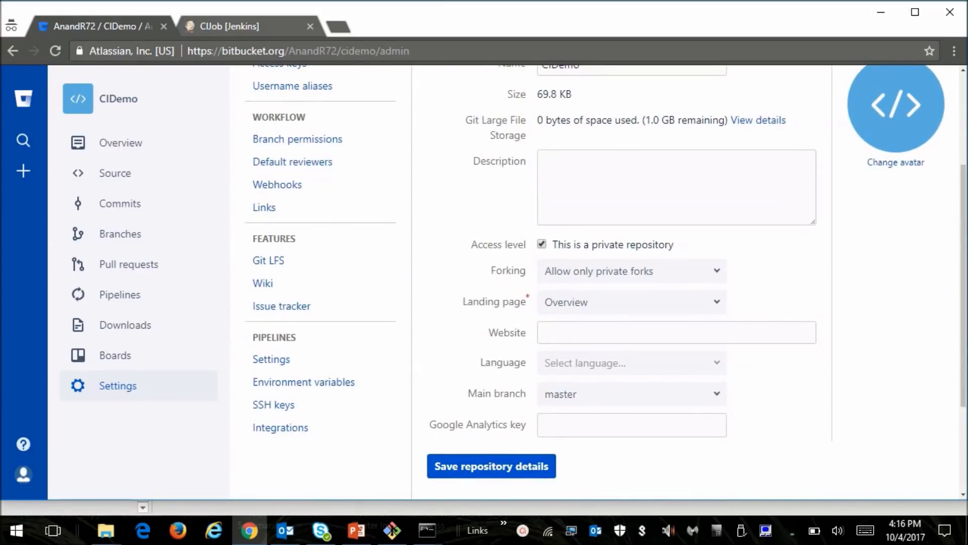
pyautogui.scroll(1, 964, 282)
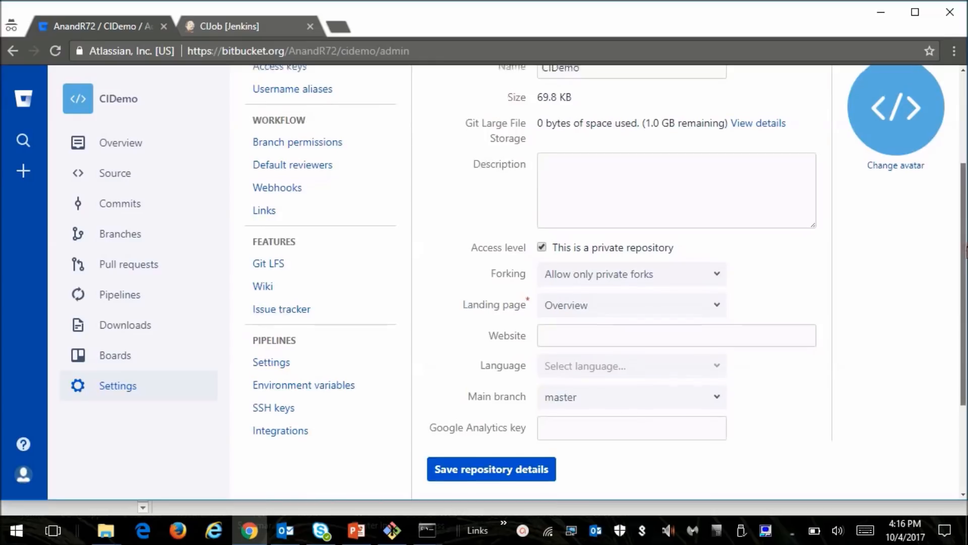
pyautogui.scroll(1, 606, 298)
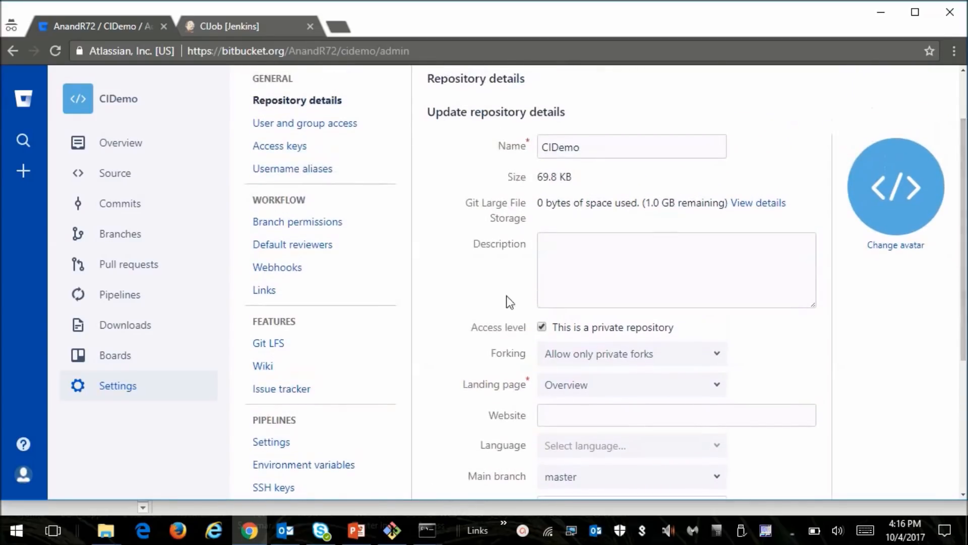
pyautogui.click(287, 267)
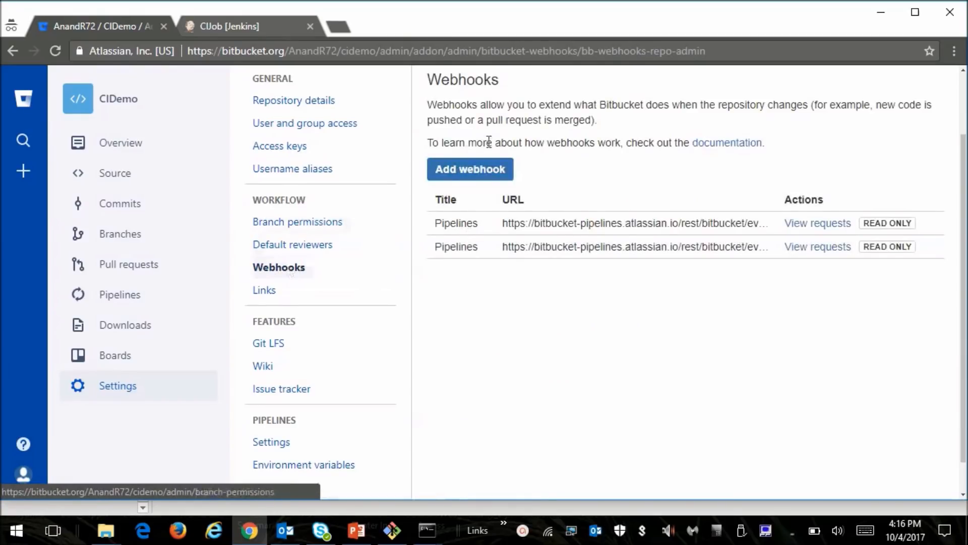
# - Start a new webhook for the CIDemo repository with the title Jenkins-Webhook
pyautogui.click(478, 177)
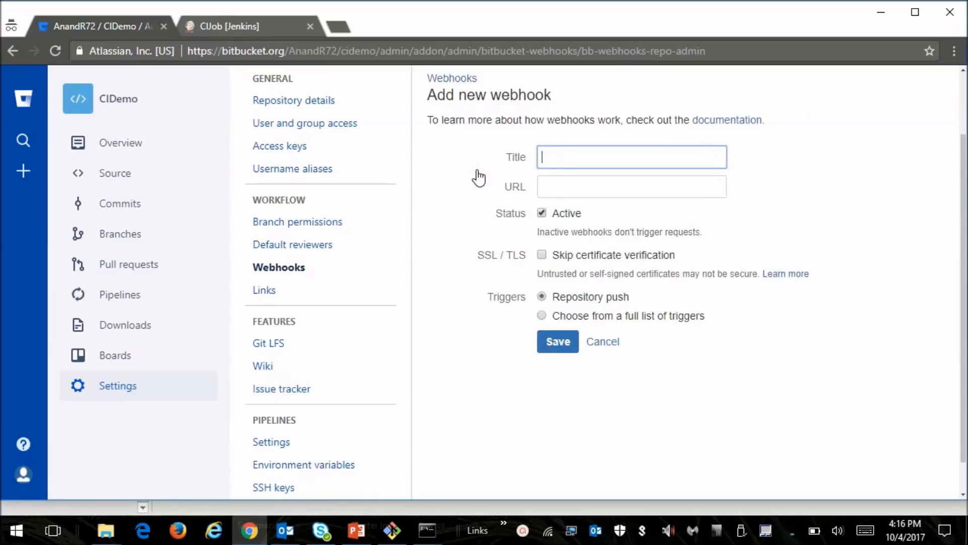
pyautogui.write('Jenkins-Webhook')
pyautogui.press('Tab')
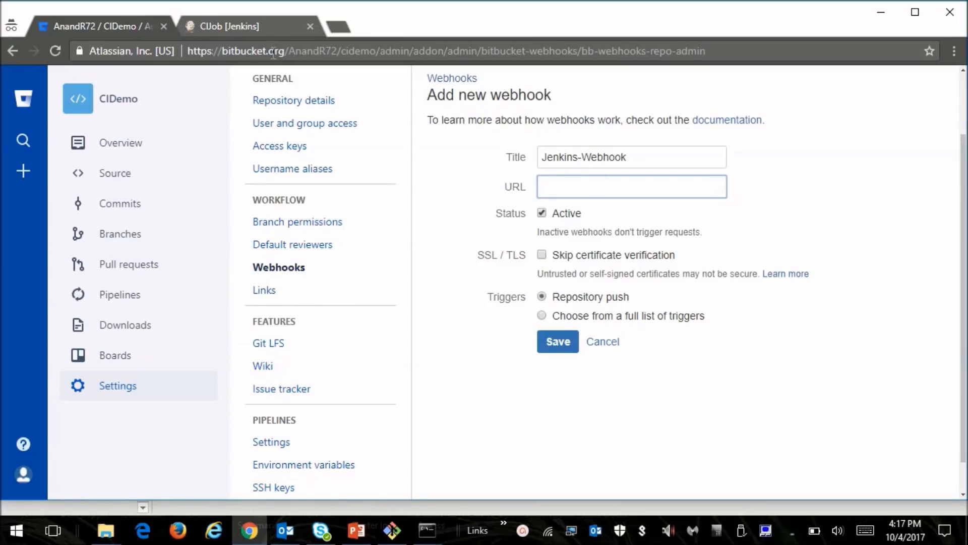
# - Look at the local address of the Jenkins CIJob page and compare it with the empty URL field of the webhook form
pyautogui.click(255, 23)
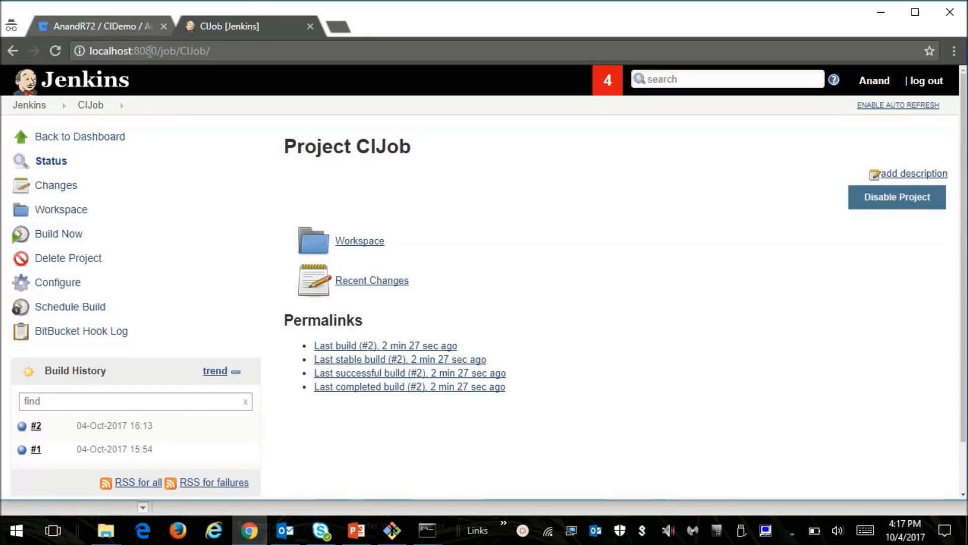
pyautogui.click(115, 23)
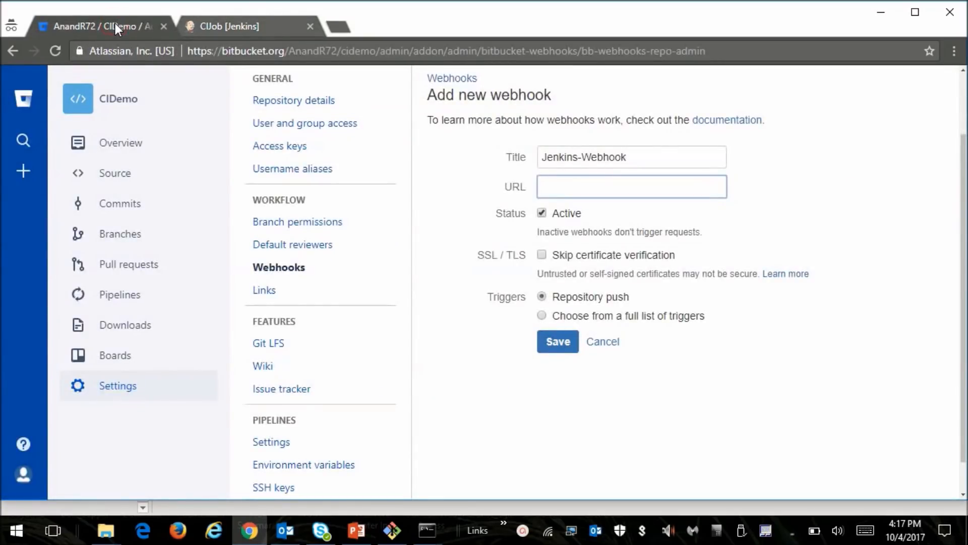
pyautogui.click(232, 20)
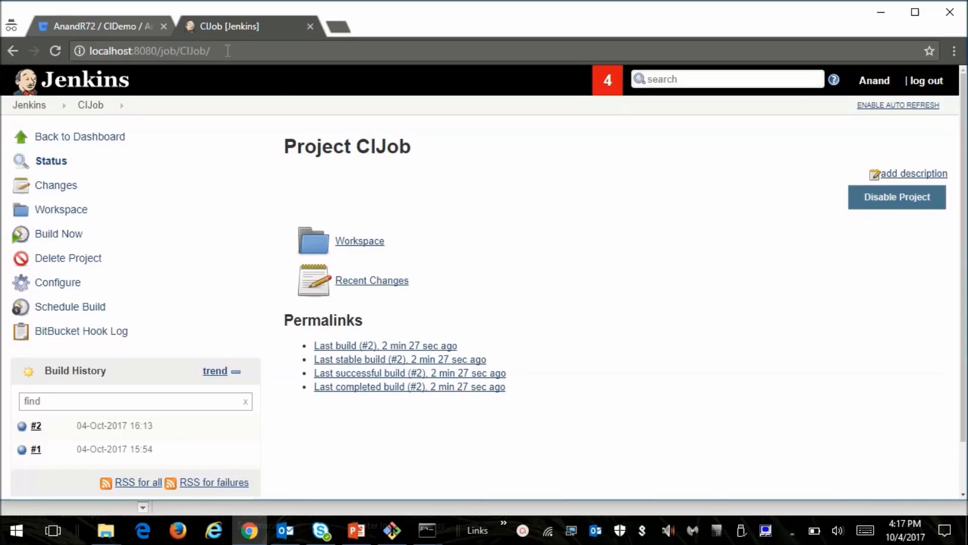
# - Switch to Command Prompt, try pwd and ls in C:\ngrok, and list the folder's contents with dir
pyautogui.click(427, 530)
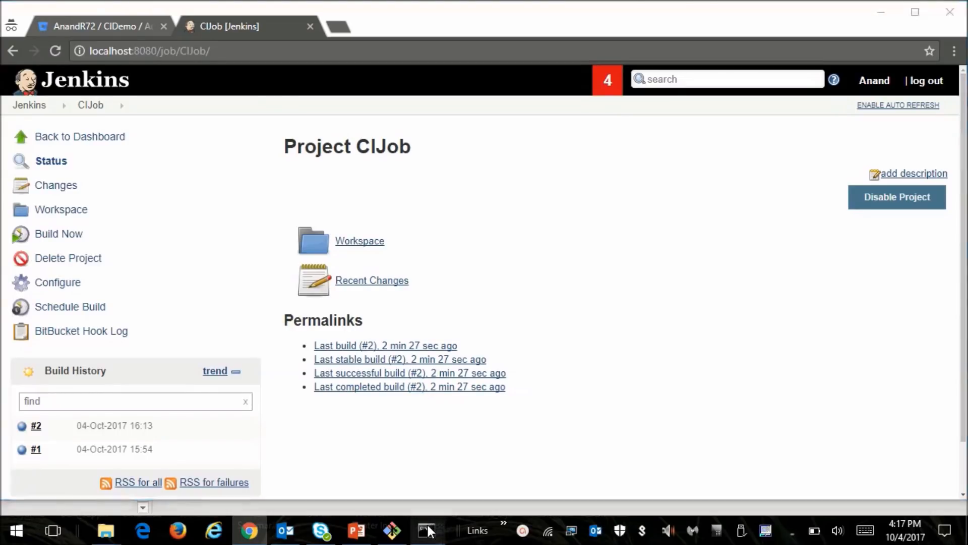
pyautogui.click(462, 478)
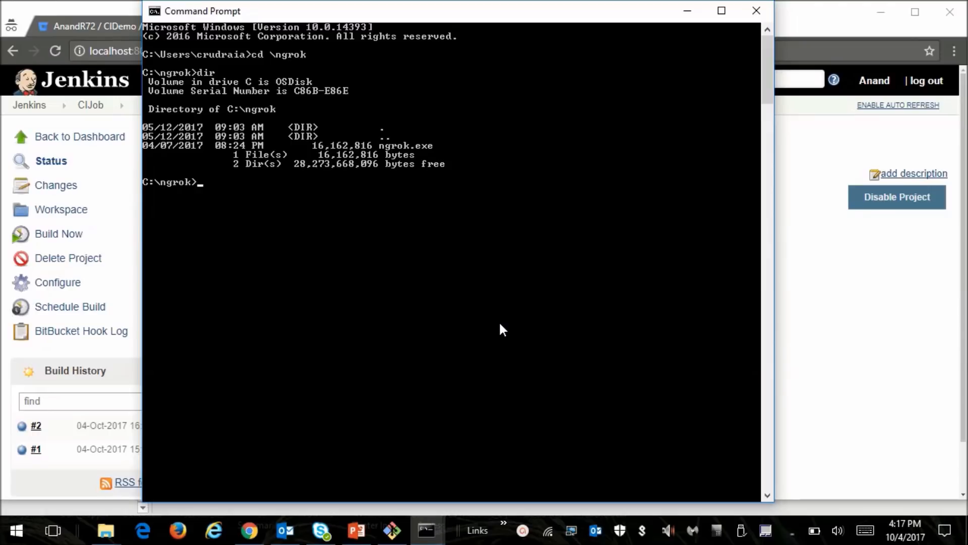
pyautogui.write('pwd')
pyautogui.press('Return')
pyautogui.write('ls')
pyautogui.press('Return')
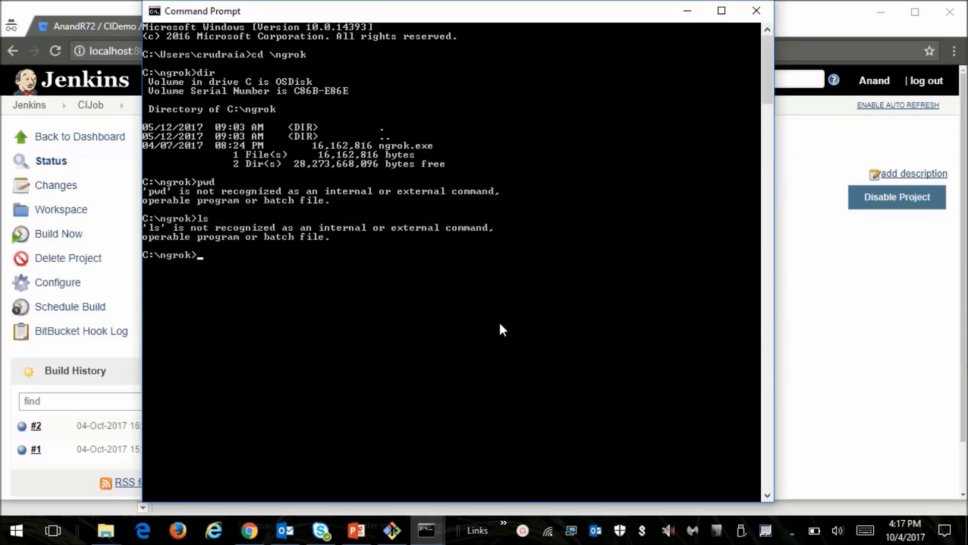
pyautogui.write('dir')
pyautogui.press('Return')
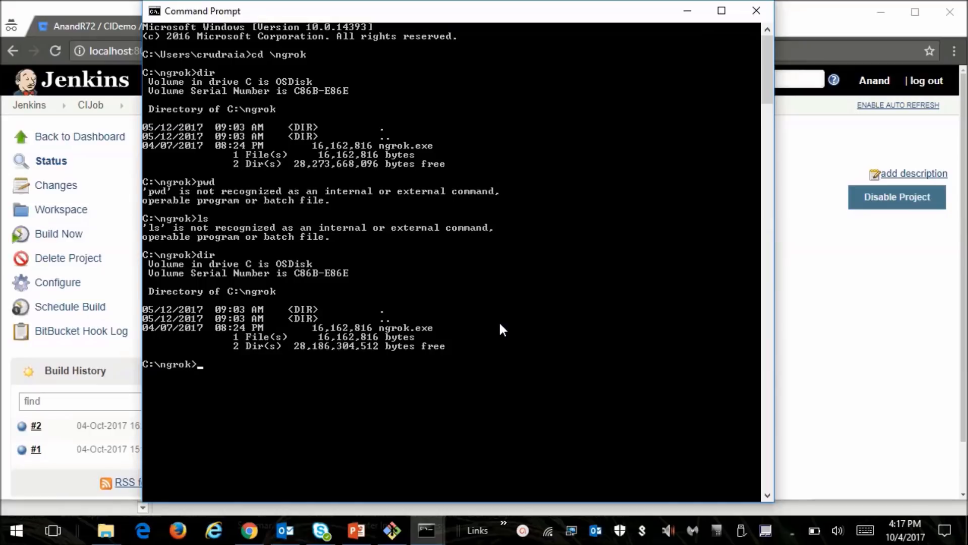
# - Enter ngrok.exe, check the ngrok command on the PowerPoint slide, and complete and run it in Command Prompt as ngrok.exe http 8080
pyautogui.write('ngrok>ngro')
pyautogui.press('Tab')
pyautogui.hotkey('alt', 'Tab')
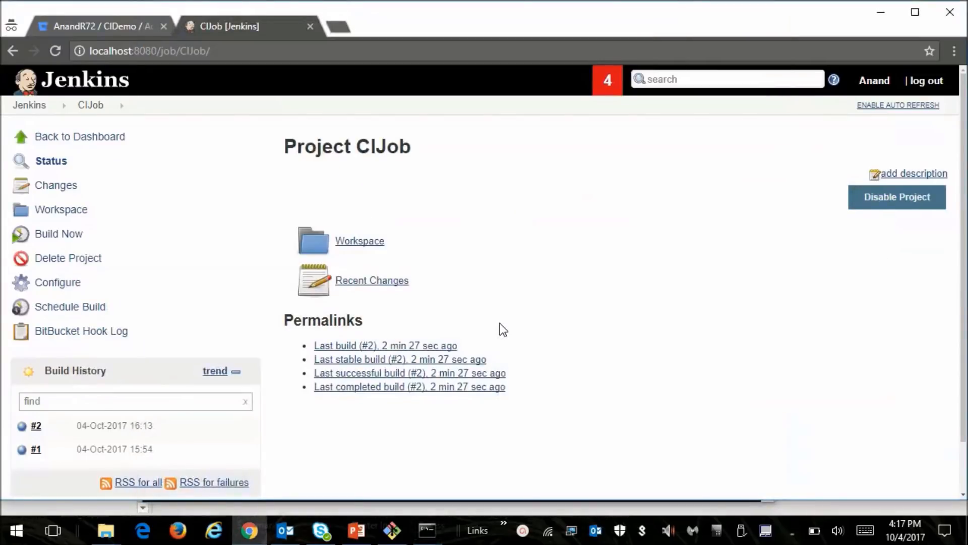
pyautogui.click(357, 533)
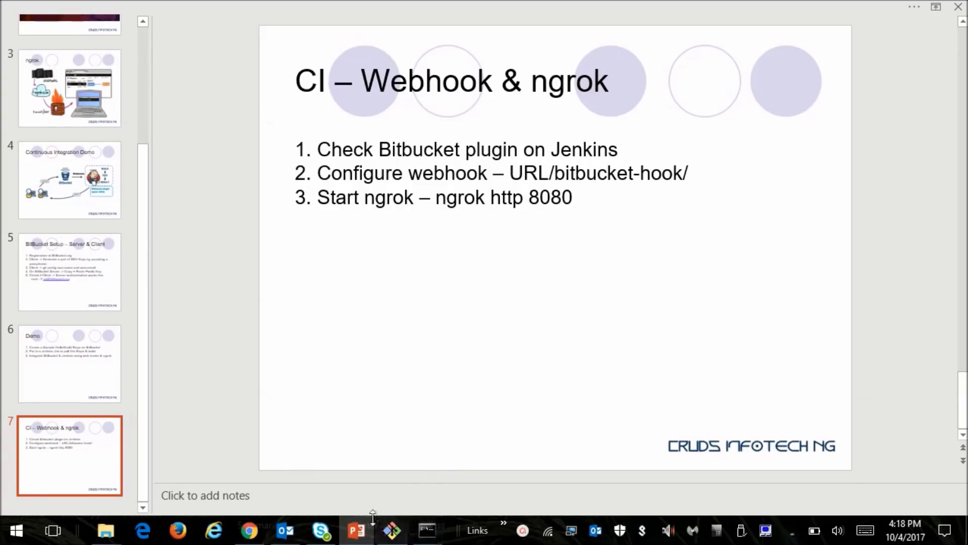
pyautogui.click(249, 530)
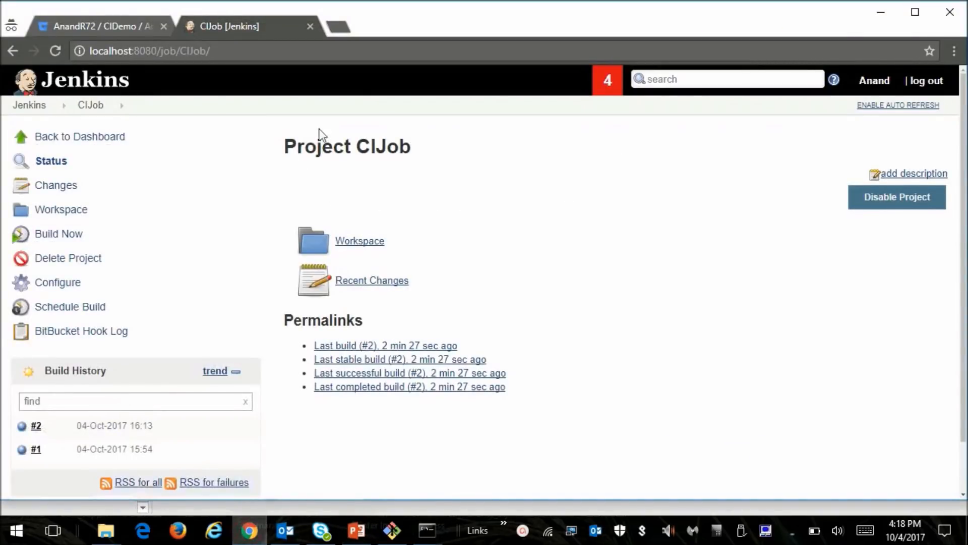
pyautogui.moveTo(428, 528)
pyautogui.click(506, 456)
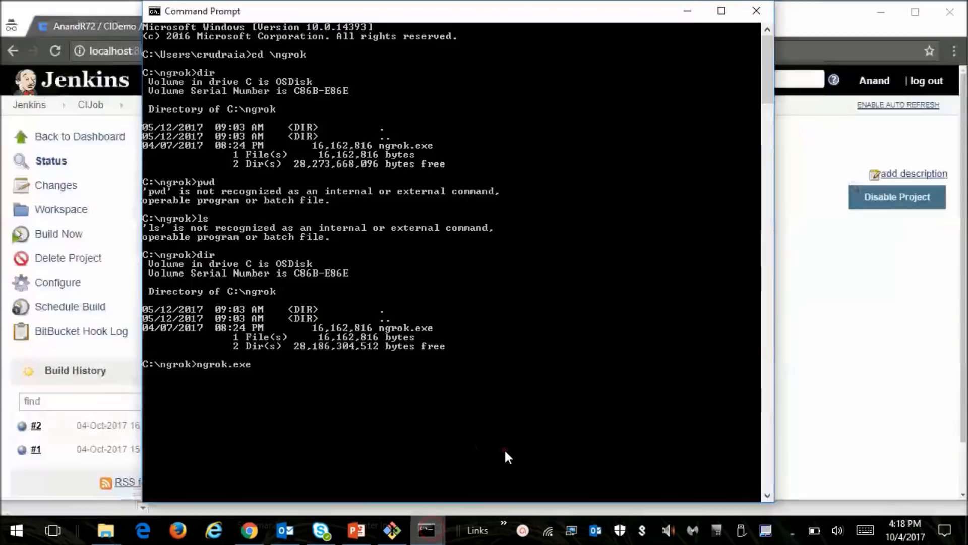
pyautogui.write('http 8080')
pyautogui.press('Return')
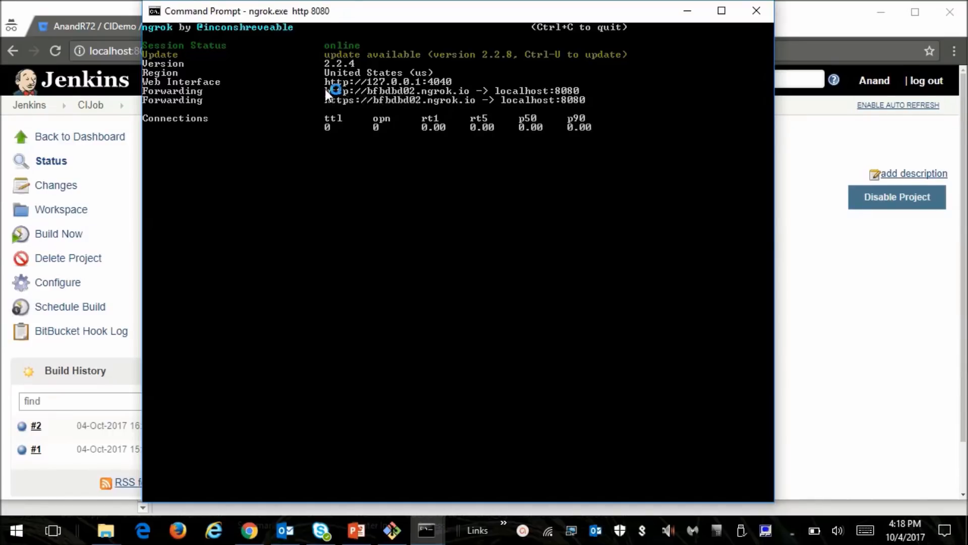
pyautogui.moveTo(325, 91); pyautogui.dragTo(476, 92)
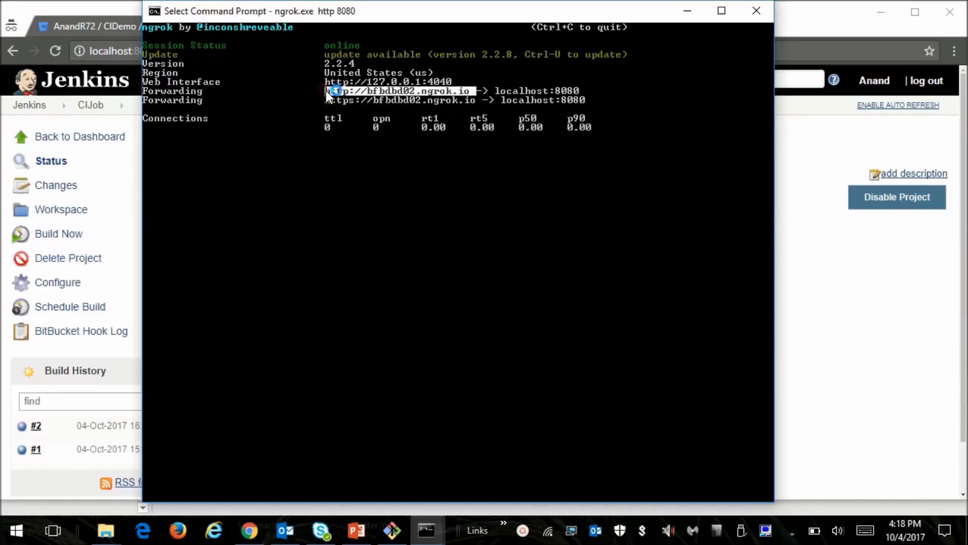
pyautogui.rightClick(386, 92)
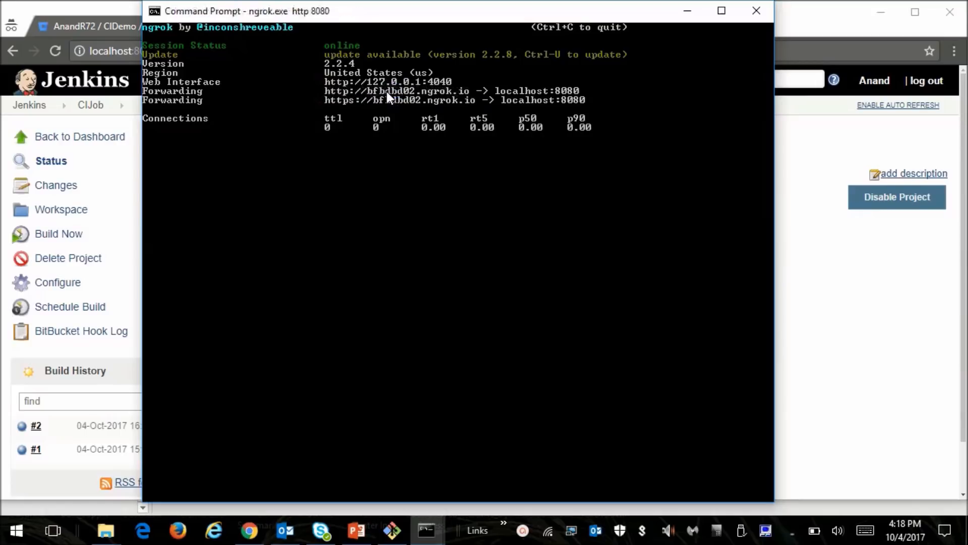
pyautogui.click(687, 11)
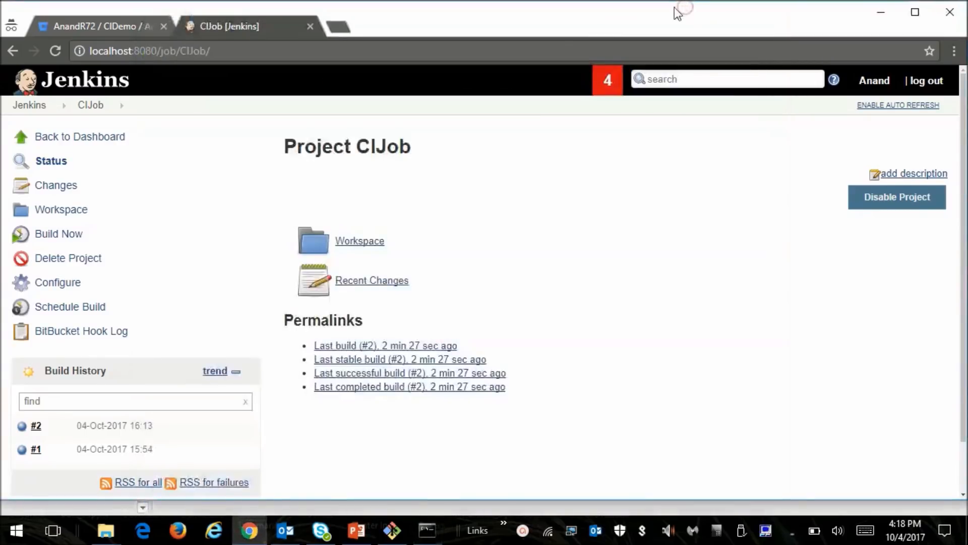
# - Switch to Firefox and load the copied address bfbdbd02.ngrok.io to test access to Jenkins through the tunnel
pyautogui.click(180, 526)
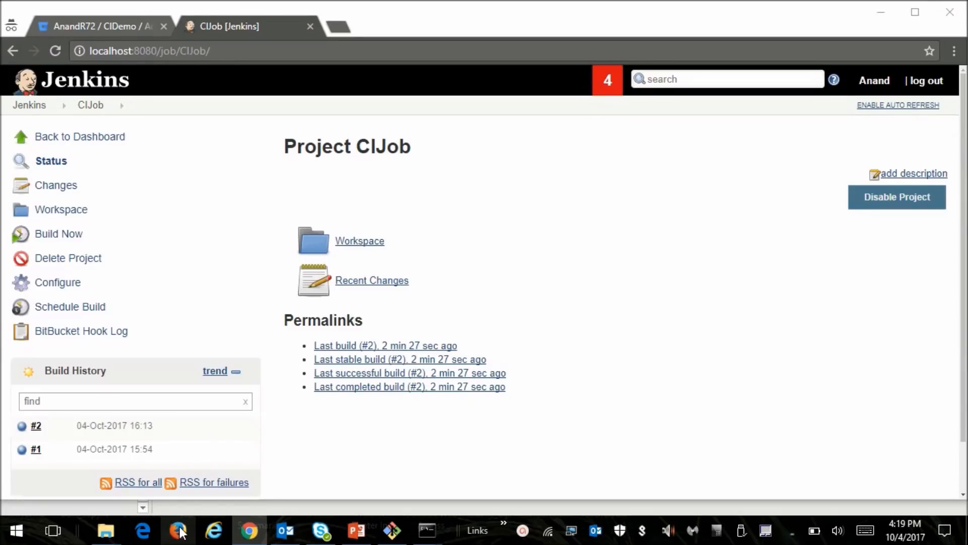
pyautogui.click(177, 530)
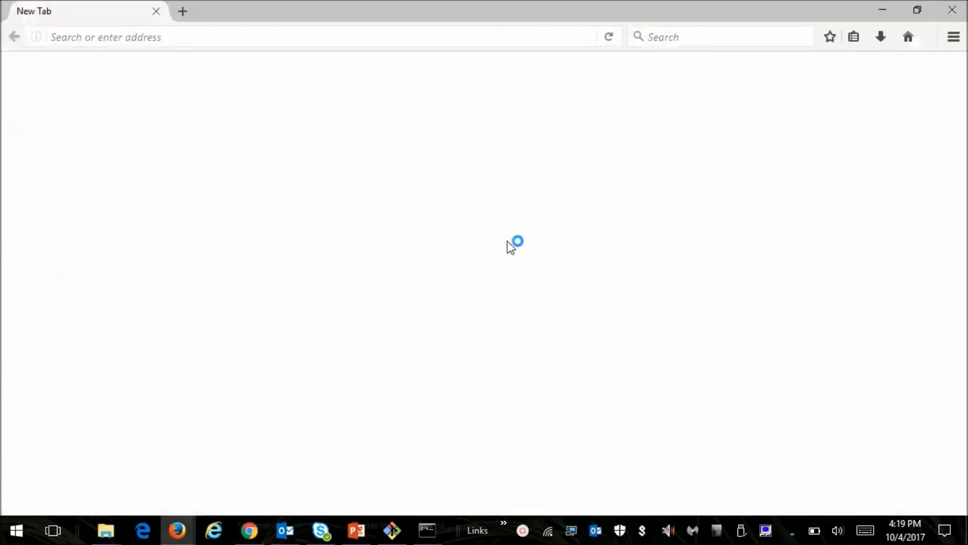
pyautogui.click(512, 40)
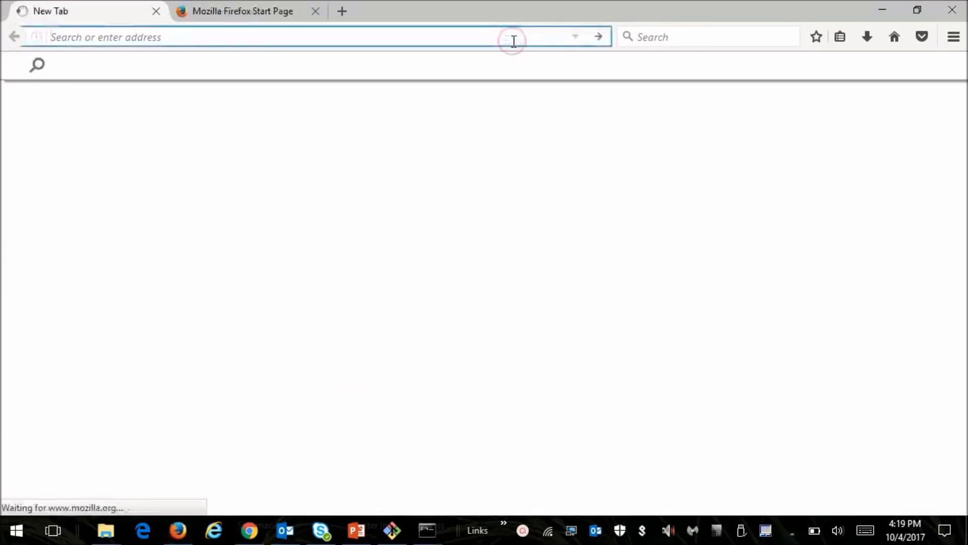
pyautogui.hotkey('ctrl', 'v')
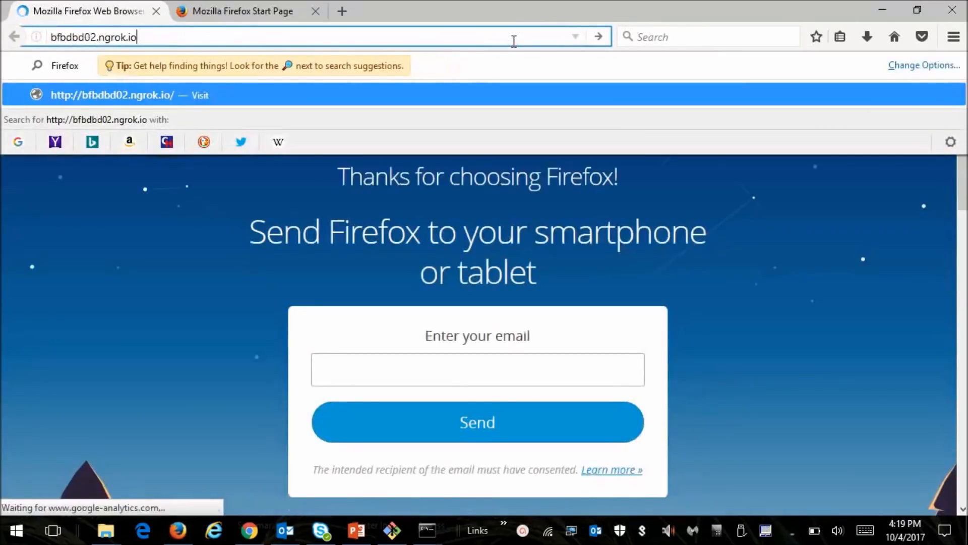
pyautogui.press('Return')
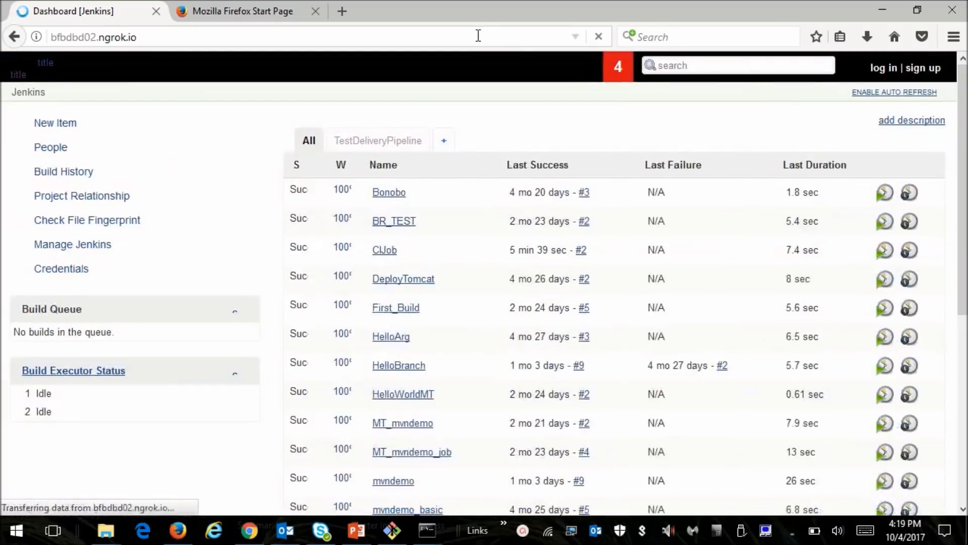
pyautogui.click(478, 36)
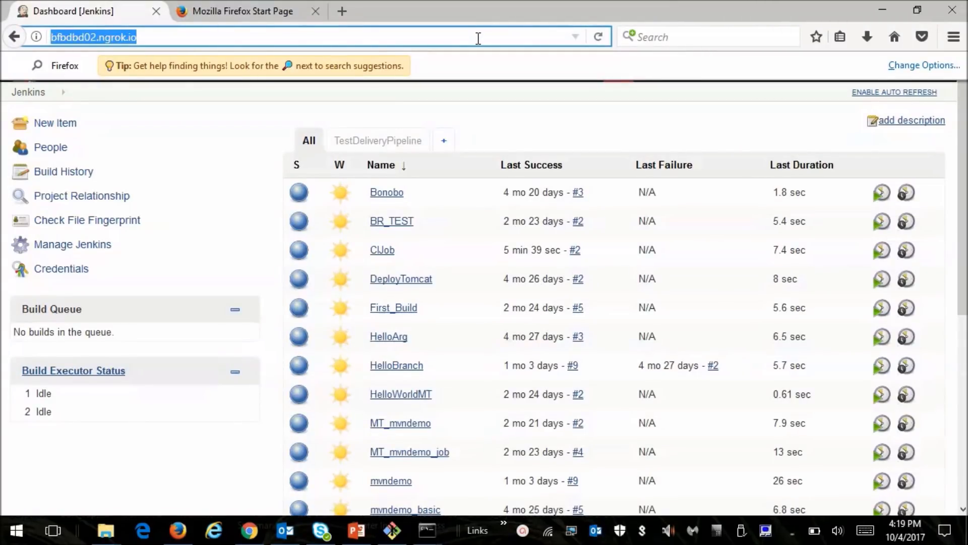
pyautogui.tripleClick(478, 38)
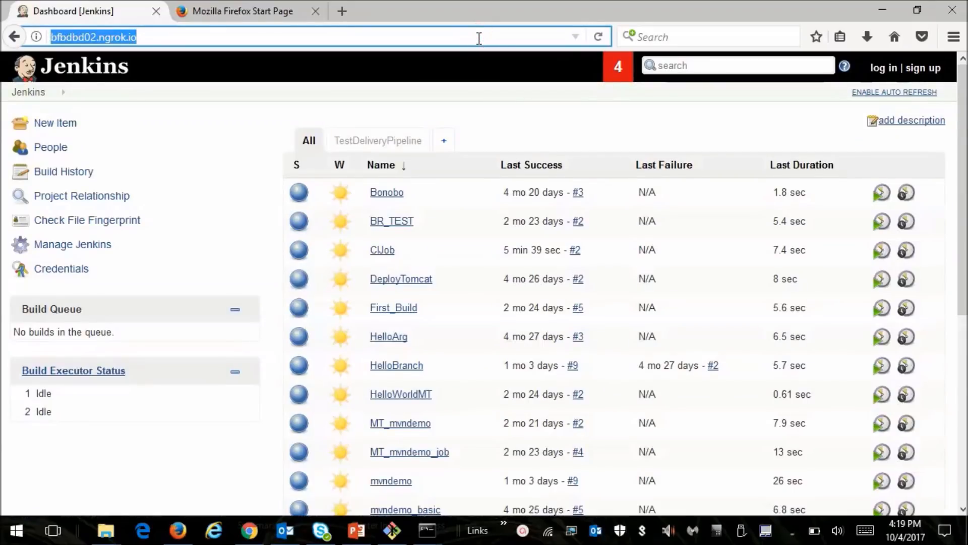
pyautogui.click(883, 9)
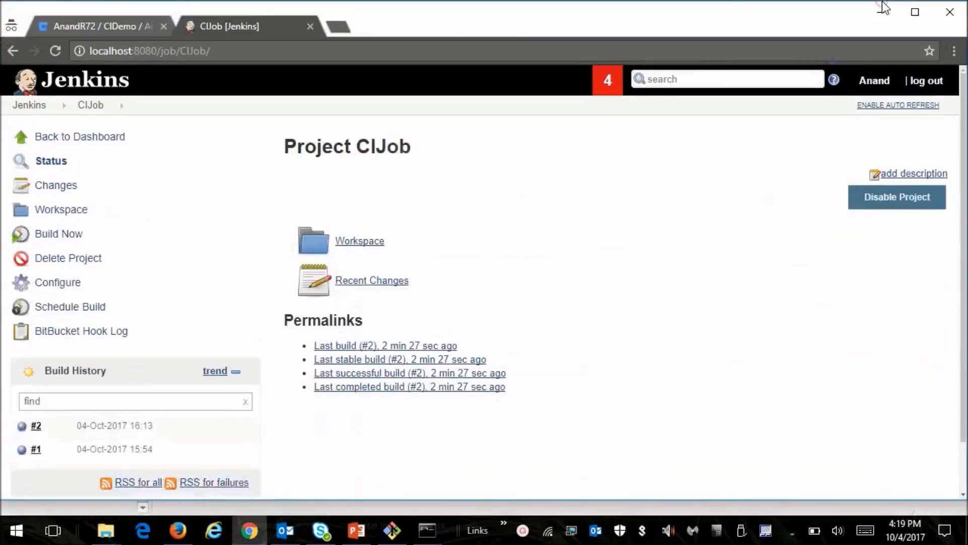
pyautogui.click(124, 25)
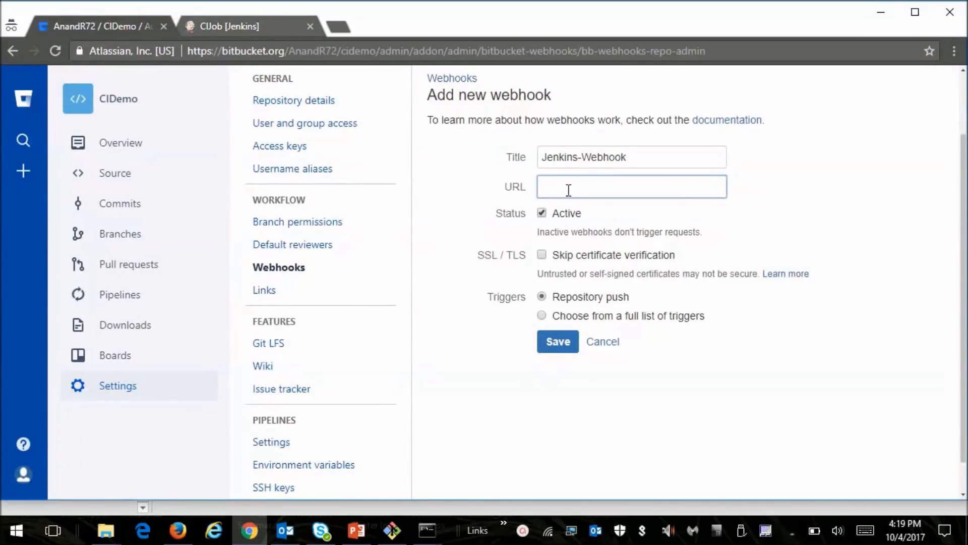
pyautogui.hotkey('ctrl', 'v')
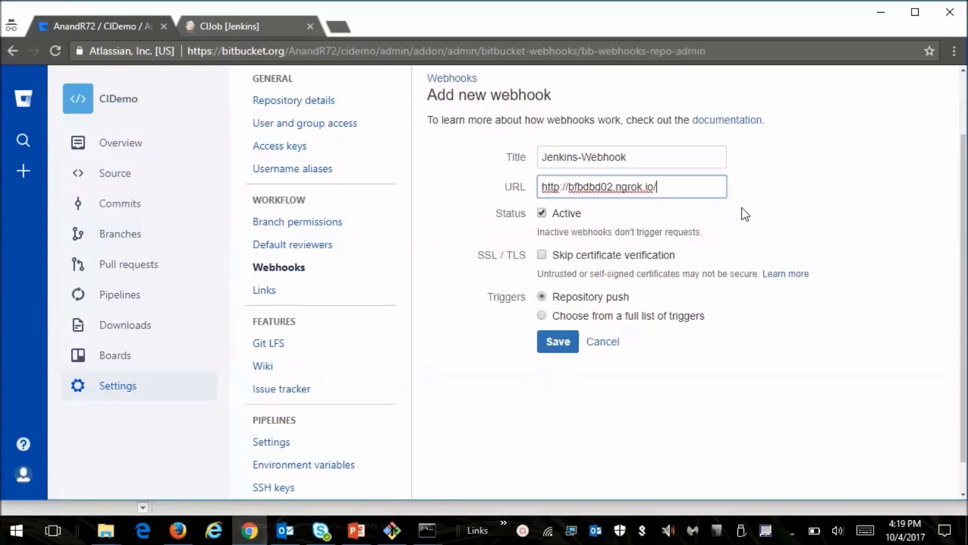
# - Check the webhook URL format on the PowerPoint slide and append bitbucket-hook/ to the webhook URL in Bitbucket
pyautogui.hotkey('alt', 'Tab')
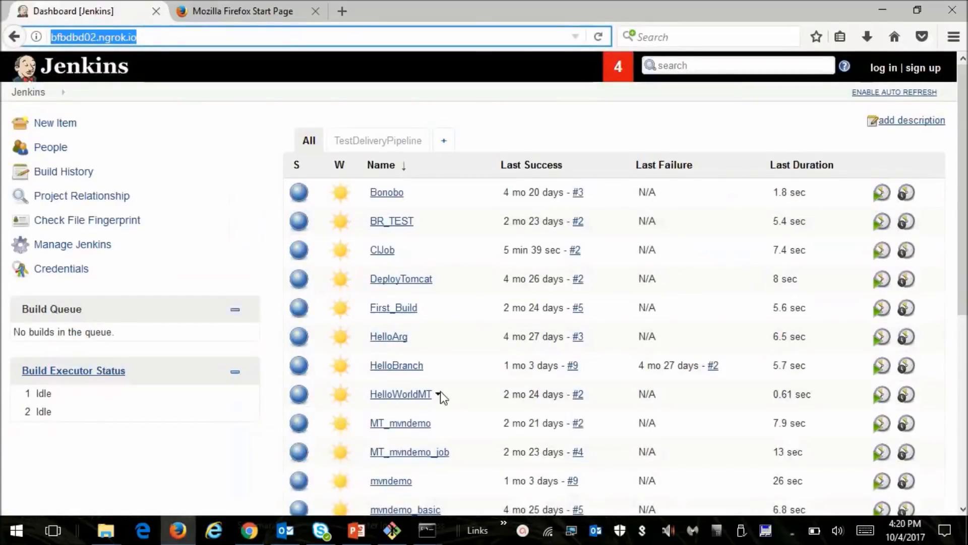
pyautogui.click(364, 532)
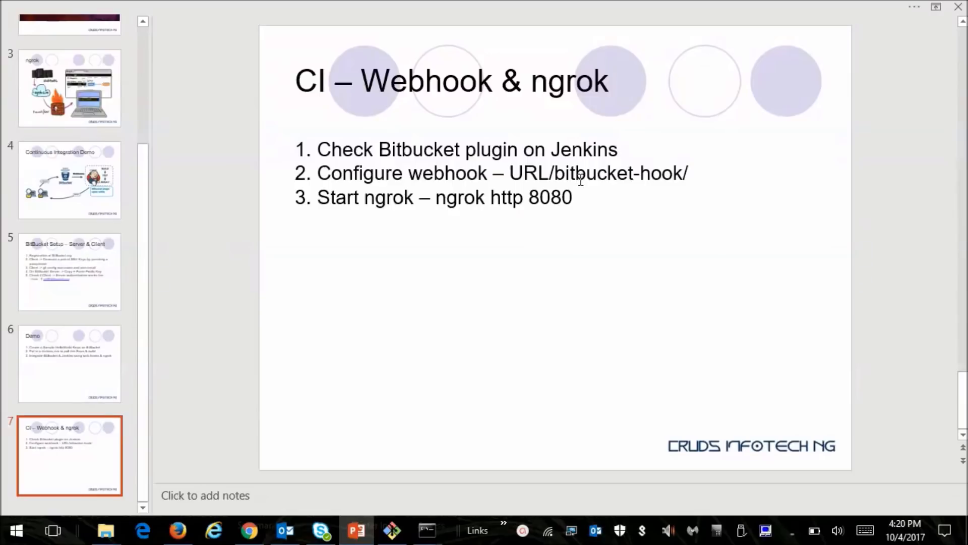
pyautogui.hotkey('alt', 'Tab')
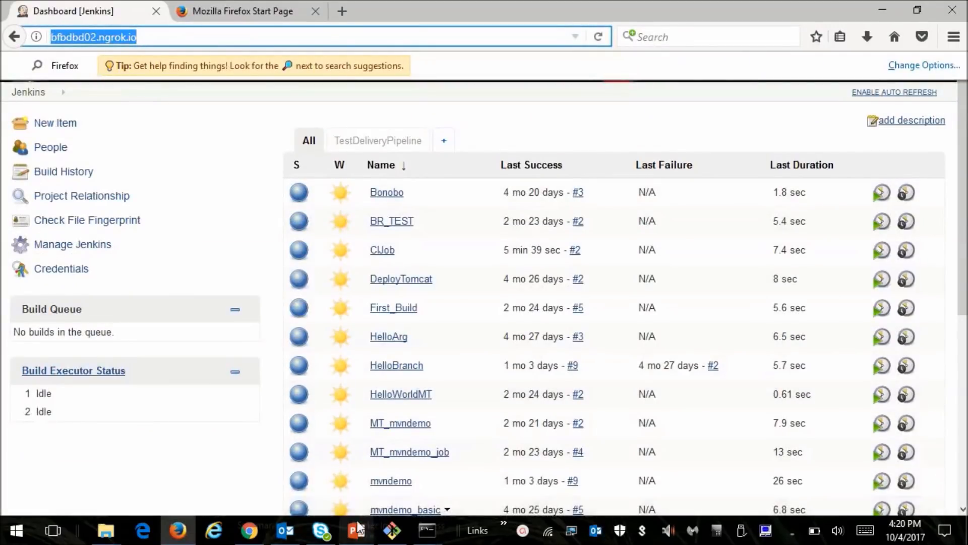
pyautogui.hotkey('alt', 'Tab')
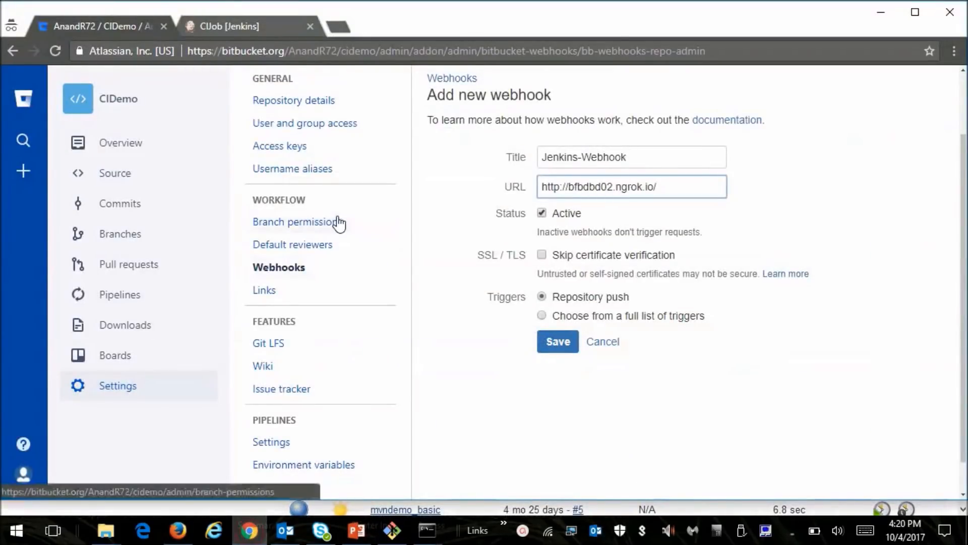
pyautogui.write('bit')
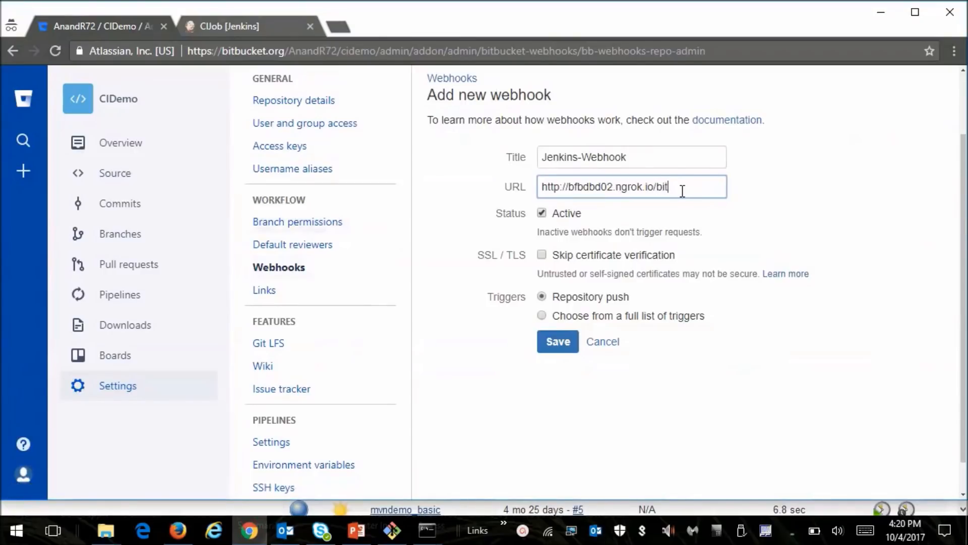
pyautogui.write('bucket-hoo')
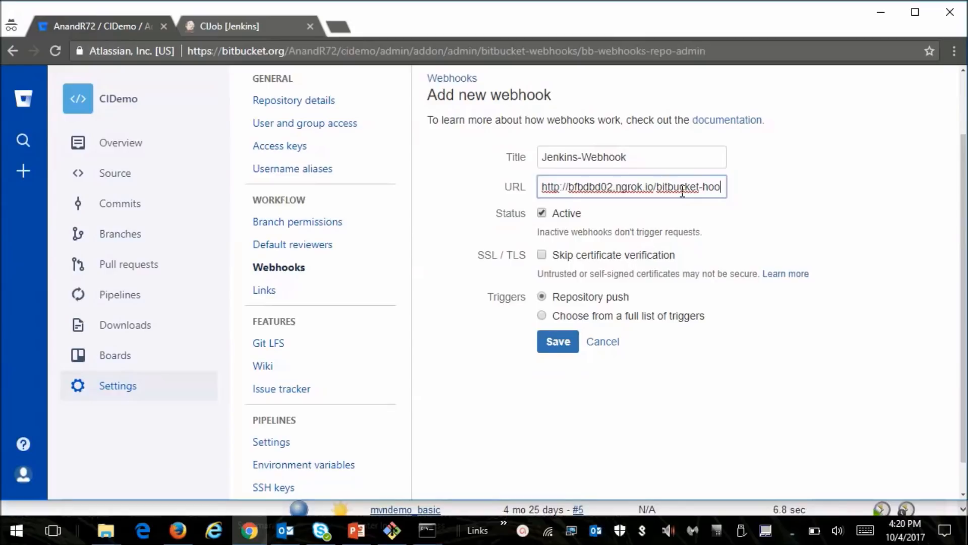
pyautogui.write('k/')
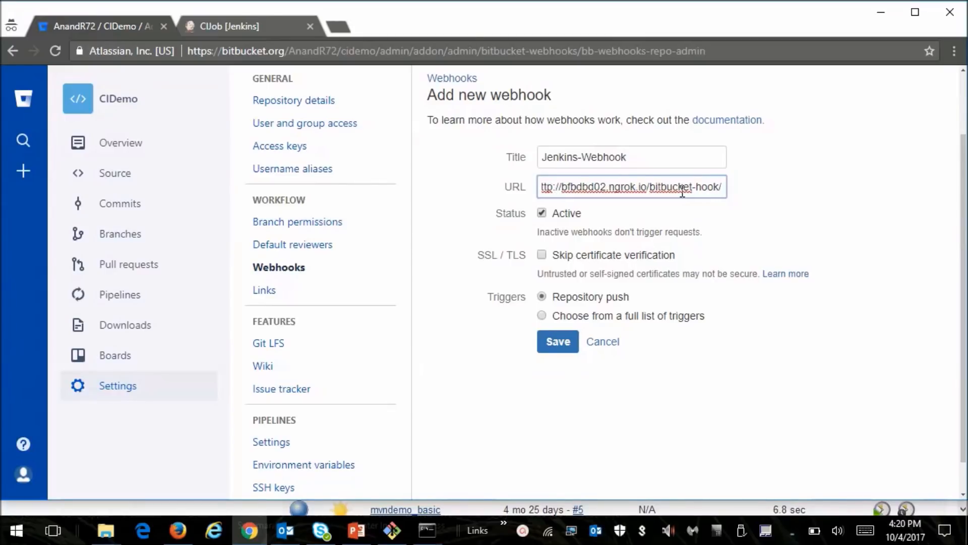
# - Examine the ngrok base address and the bitbucket-hook/ suffix within the webhook URL
pyautogui.click(665, 187)
pyautogui.press('Left')
pyautogui.press('Left')
pyautogui.press('Left')
pyautogui.press('Left')
pyautogui.press('Left')
pyautogui.press('Left')
pyautogui.press('Left')
pyautogui.press('Left')
pyautogui.press('Left')
pyautogui.press('Left')
pyautogui.press('Left')
pyautogui.press('Left')
pyautogui.press('Left')
pyautogui.press('Left')
pyautogui.press('Home')
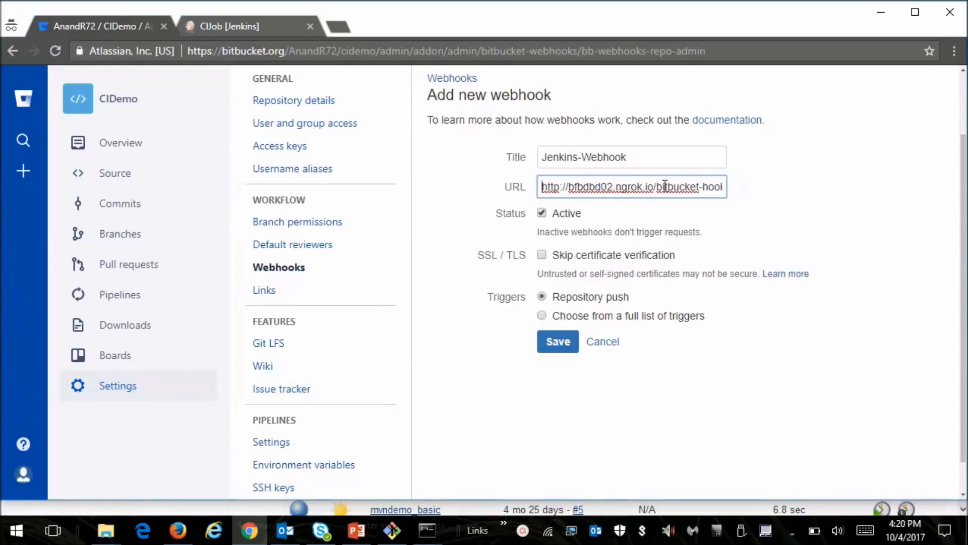
pyautogui.hotkey('shift', 'Right')
pyautogui.hotkey('shift', 'Right')
pyautogui.hotkey('shift', 'Right')
pyautogui.hotkey('shift', 'Right')
pyautogui.hotkey('shift', 'Right')
pyautogui.hotkey('shift', 'Right')
pyautogui.hotkey('shift', 'Right')
pyautogui.hotkey('shift', 'Right')
pyautogui.hotkey('shift', 'Right')
pyautogui.hotkey('shift', 'Right')
pyautogui.hotkey('shift', 'Right')
pyautogui.hotkey('shift', 'Right')
pyautogui.hotkey('shift', 'Right')
pyautogui.hotkey('shift', 'Right')
pyautogui.hotkey('shift', 'Right')
pyautogui.hotkey('shift', 'Right')
pyautogui.hotkey('shift', 'Right')
pyautogui.hotkey('shift', 'Right')
pyautogui.hotkey('shift', 'Right')
pyautogui.hotkey('shift', 'Right')
pyautogui.hotkey('shift', 'Right')
pyautogui.hotkey('shift', 'Right')
pyautogui.hotkey('shift', 'Right')
pyautogui.hotkey('shift', 'Right')
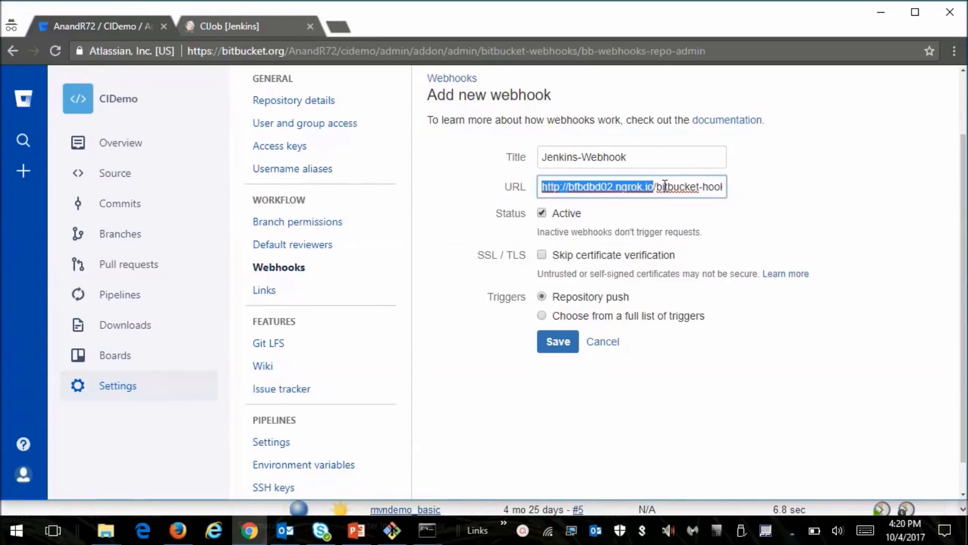
pyautogui.press('Right')
pyautogui.press('Right')
pyautogui.press('Right')
pyautogui.press('Right')
pyautogui.press('Right')
pyautogui.press('Right')
pyautogui.press('Right')
pyautogui.press('Right')
pyautogui.press('Right')
pyautogui.press('Right')
pyautogui.press('Right')
pyautogui.press('Right')
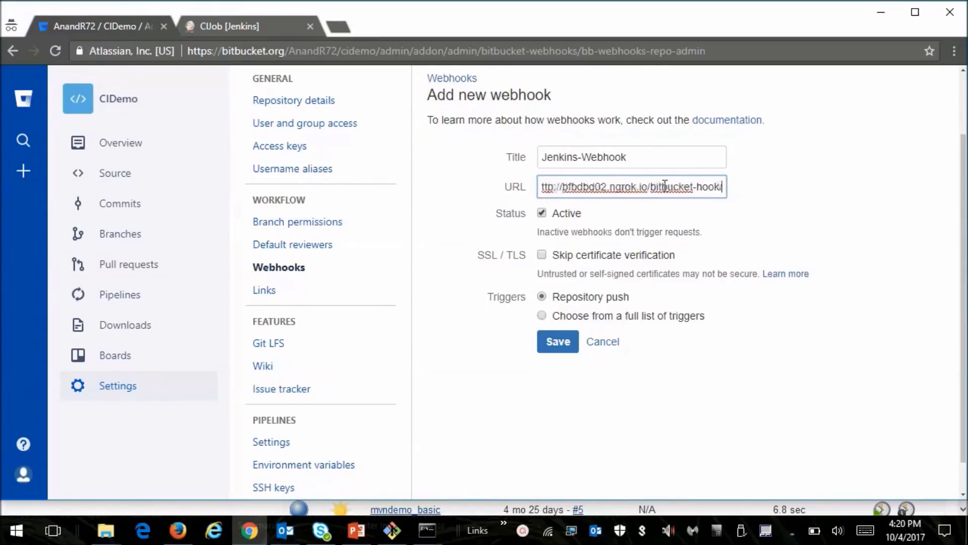
pyautogui.hotkey('shift', 'Left')
pyautogui.hotkey('shift', 'Left')
pyautogui.hotkey('shift', 'Left')
pyautogui.hotkey('shift', 'Left')
pyautogui.hotkey('shift', 'Left')
pyautogui.hotkey('shift', 'Left')
pyautogui.hotkey('shift', 'Left')
pyautogui.hotkey('shift', 'Left')
pyautogui.hotkey('shift', 'Left')
pyautogui.hotkey('shift', 'Left')
pyautogui.hotkey('shift', 'Left')
pyautogui.hotkey('shift', 'Left')
pyautogui.hotkey('shift', 'Left')
pyautogui.hotkey('shift', 'Left')
pyautogui.hotkey('shift', 'Left')
pyautogui.hotkey('shift', 'Left')
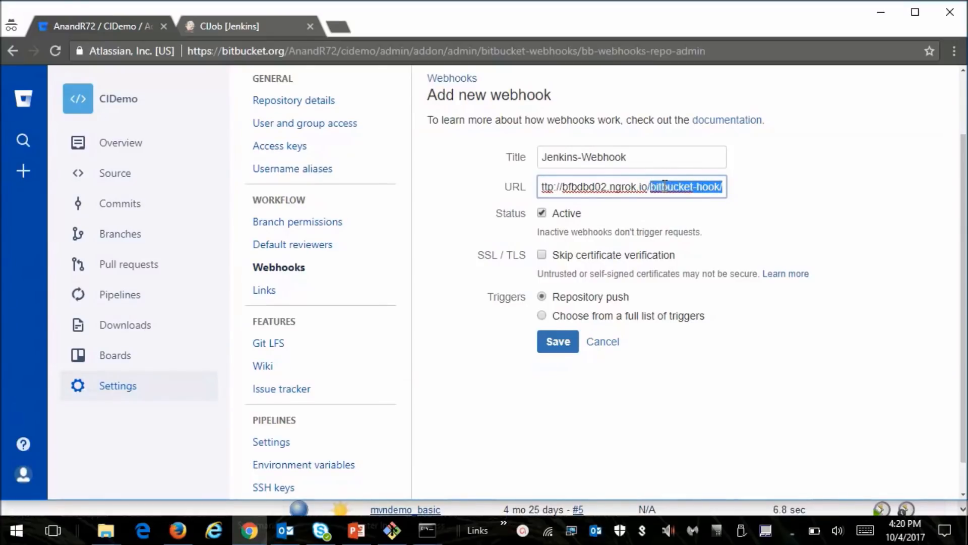
pyautogui.press('Left')
pyautogui.hotkey('shift', 'Left')
pyautogui.hotkey('shift', 'Left')
pyautogui.hotkey('shift', 'Left')
pyautogui.hotkey('shift', 'Left')
pyautogui.hotkey('shift', 'Left')
pyautogui.hotkey('shift', 'Left')
pyautogui.hotkey('shift', 'Left')
pyautogui.hotkey('shift', 'Left')
pyautogui.hotkey('shift', 'Left')
pyautogui.hotkey('shift', 'Left')
pyautogui.hotkey('shift', 'Left')
pyautogui.hotkey('shift', 'Left')
pyautogui.hotkey('shift', 'Left')
pyautogui.hotkey('shift', 'Left')
pyautogui.hotkey('shift', 'Left')
pyautogui.hotkey('shift', 'Left')
pyautogui.hotkey('shift', 'Left')
pyautogui.hotkey('shift', 'Left')
pyautogui.hotkey('shift', 'Left')
pyautogui.hotkey('shift', 'Left')
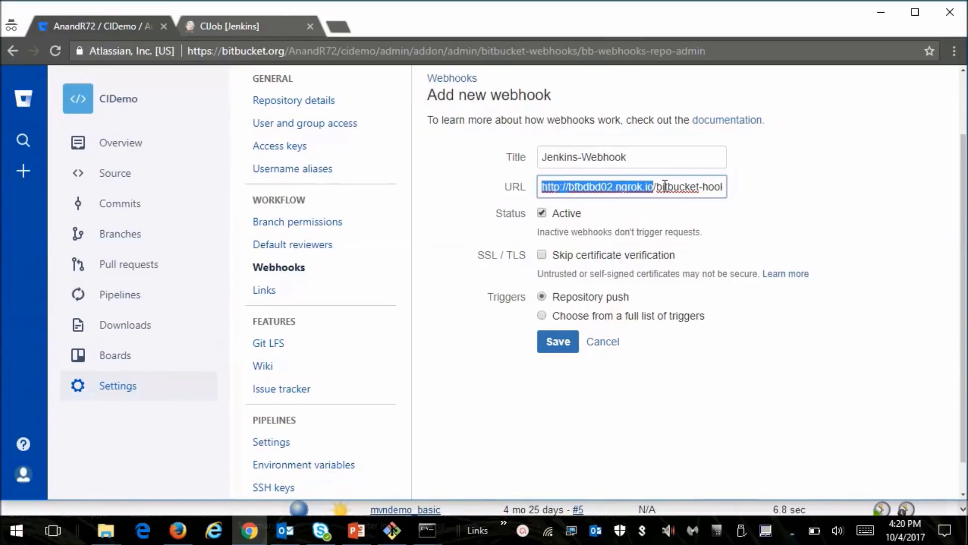
pyautogui.press('Right')
pyautogui.press('End')
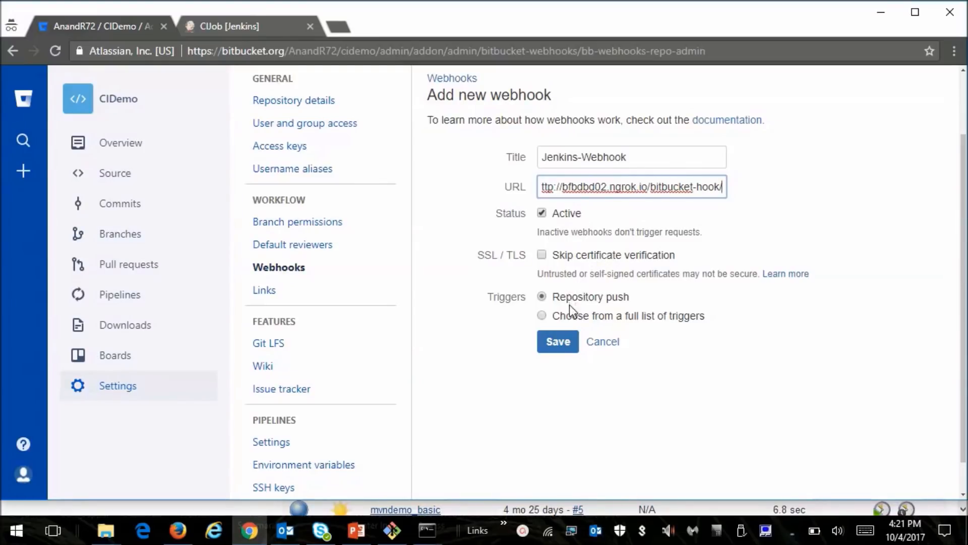
# - Review the full list of triggers, set the trigger back to Repository push, and save the Jenkins-Webhook webhook
pyautogui.click(564, 318)
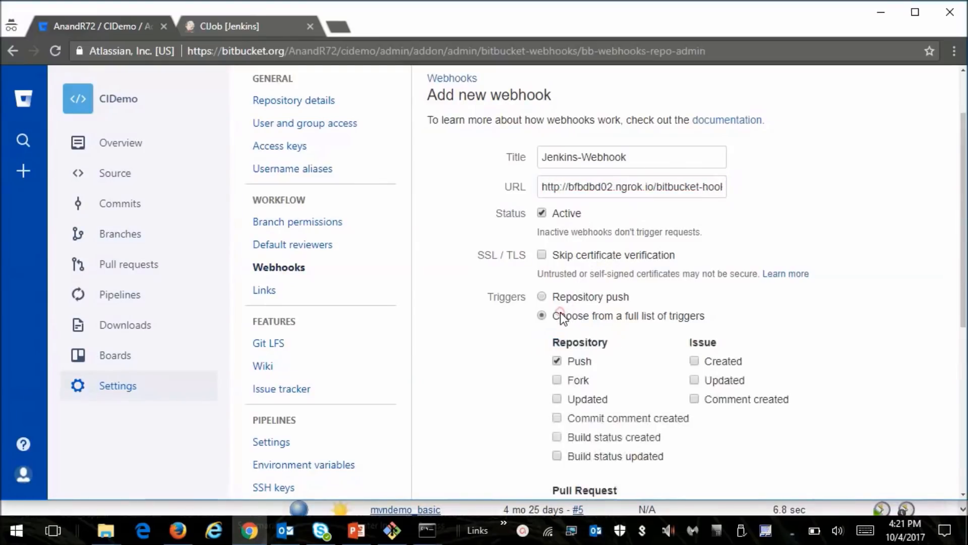
pyautogui.moveTo(964, 231)
pyautogui.mouseDown()
pyautogui.moveTo(964, 253)
pyautogui.moveTo(962, 217)
pyautogui.mouseUp()
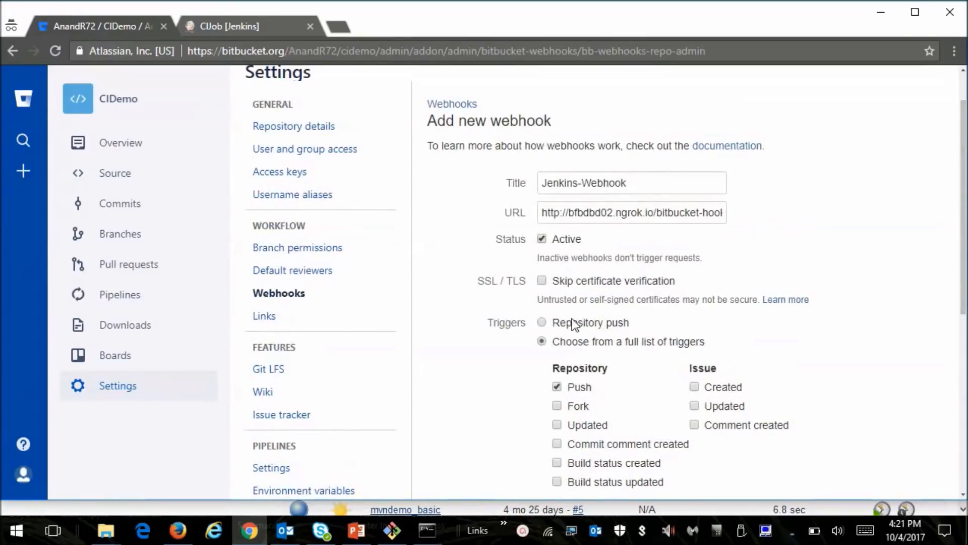
pyautogui.click(543, 323)
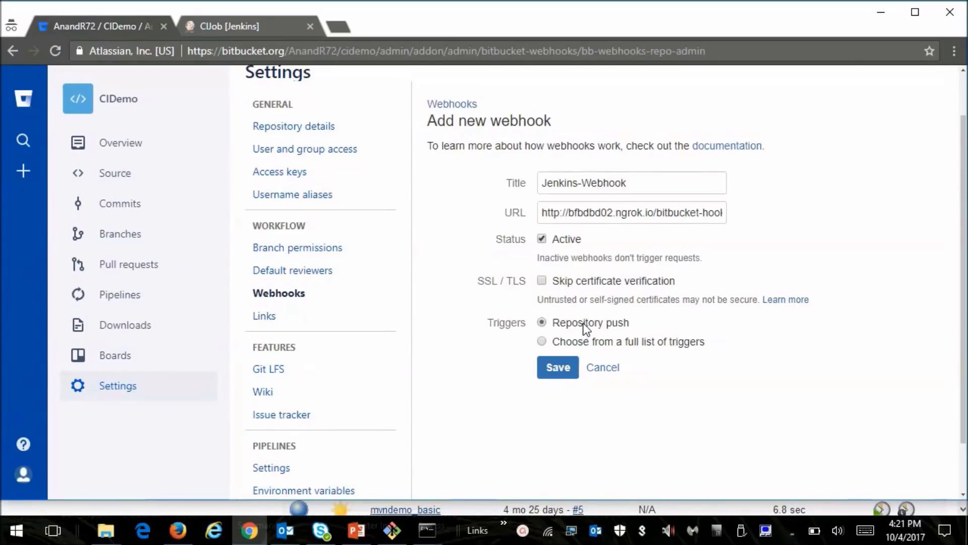
pyautogui.scroll(2, 898, 174)
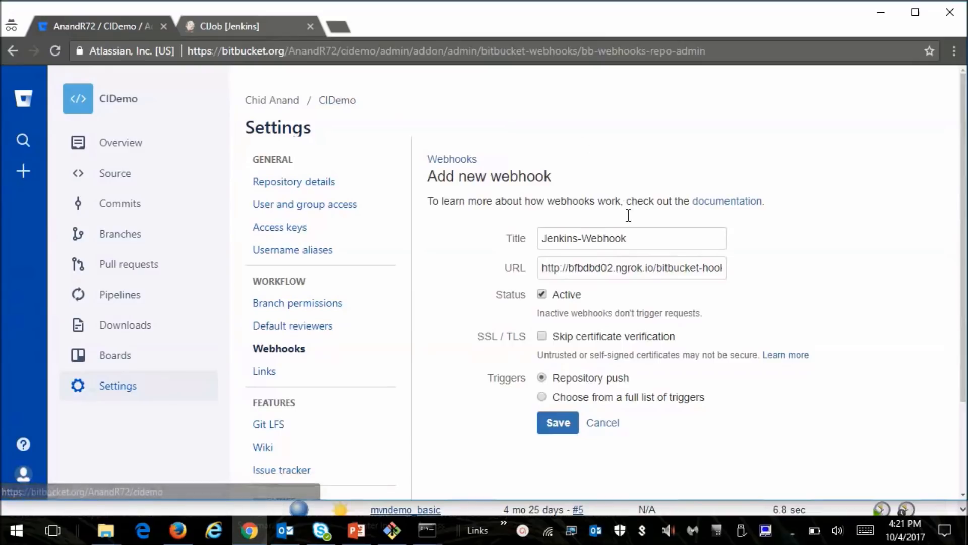
pyautogui.click(603, 270)
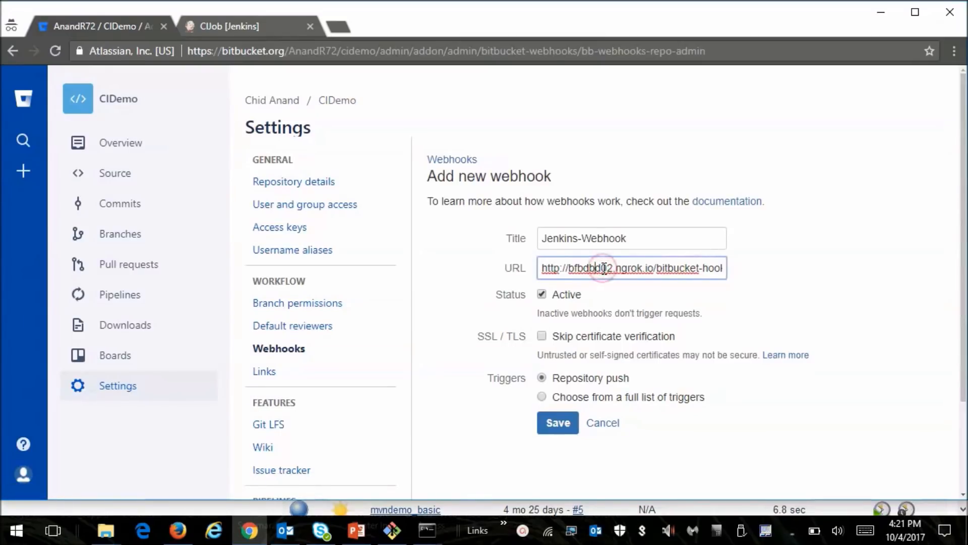
pyautogui.click(561, 424)
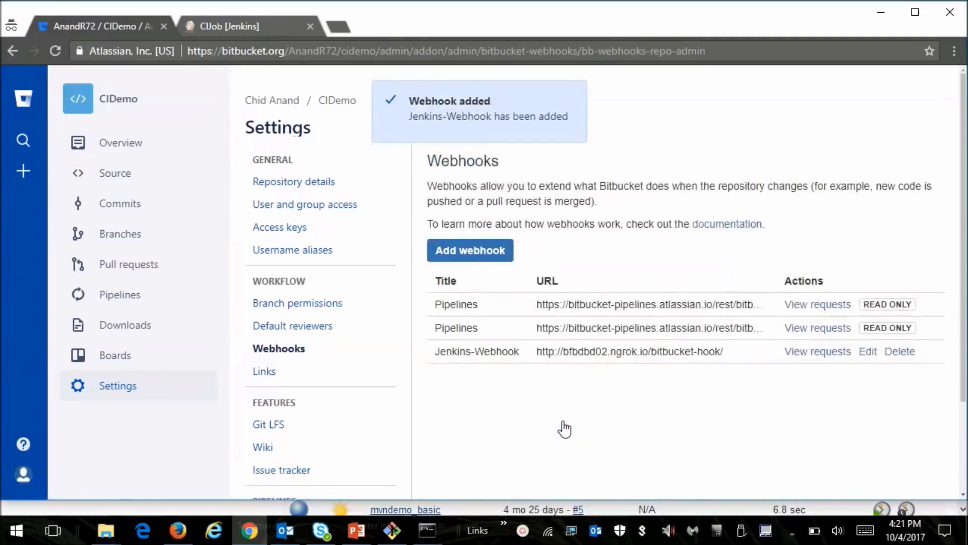
# - Switch to the Command Prompt running jenkins.war to view its log, and return to Chrome
pyautogui.click(426, 530)
pyautogui.click(380, 483)
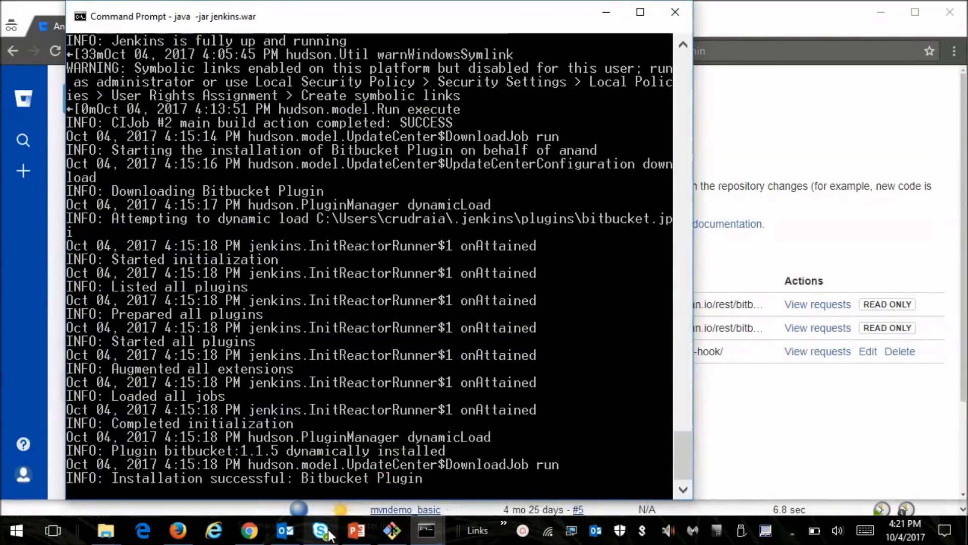
pyautogui.click(248, 532)
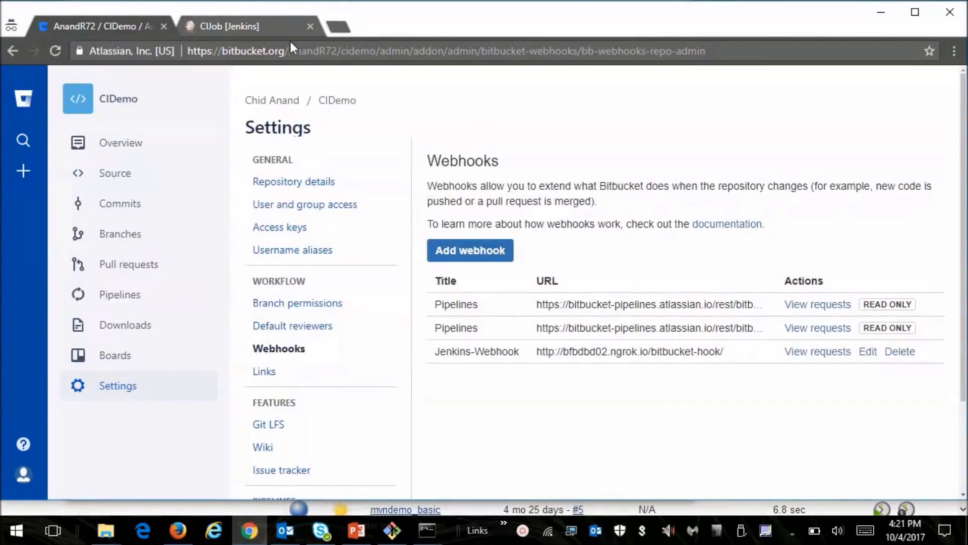
# - Go to the Jenkins dashboard and open the CIJob project to view its build history
pyautogui.click(256, 26)
pyautogui.click(92, 139)
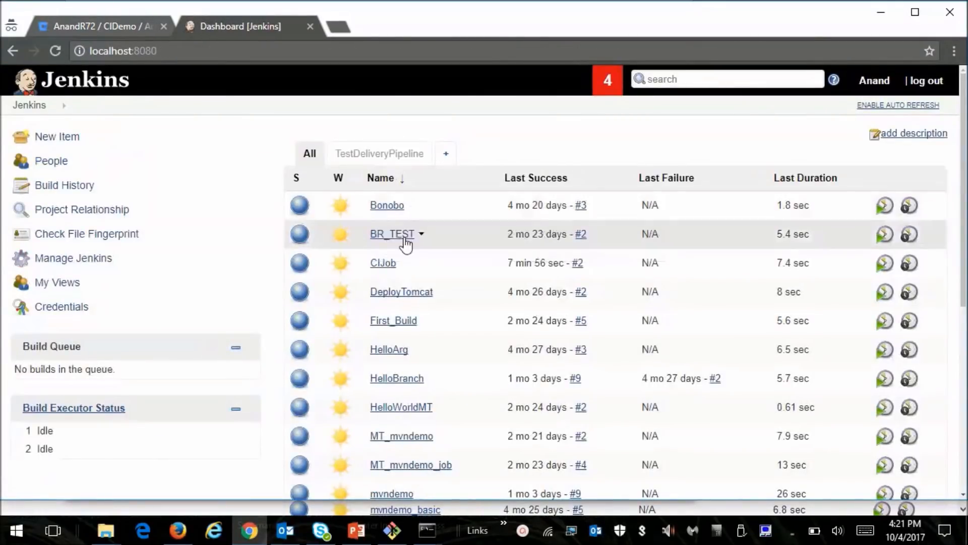
pyautogui.click(383, 263)
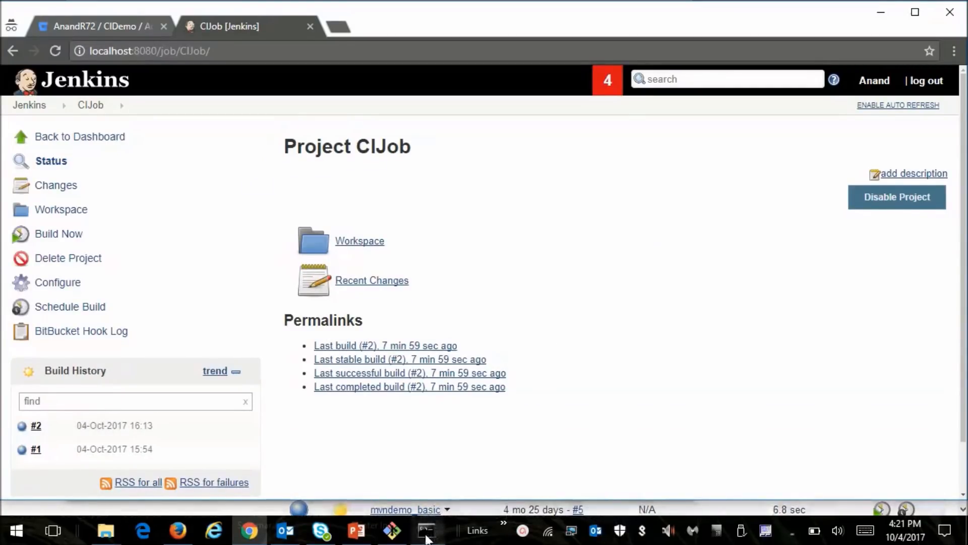
# - Switch to Git Bash, try notepad HelloWorld., and run notepad HelloWorld.java to open the source file in Notepad
pyautogui.click(392, 538)
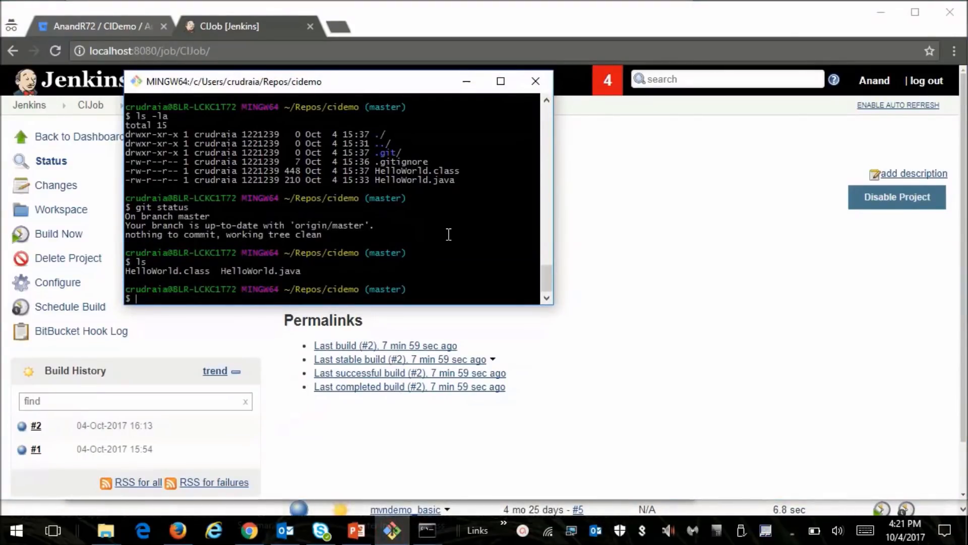
pyautogui.write('notepad HelloWorld.')
pyautogui.press('Return')
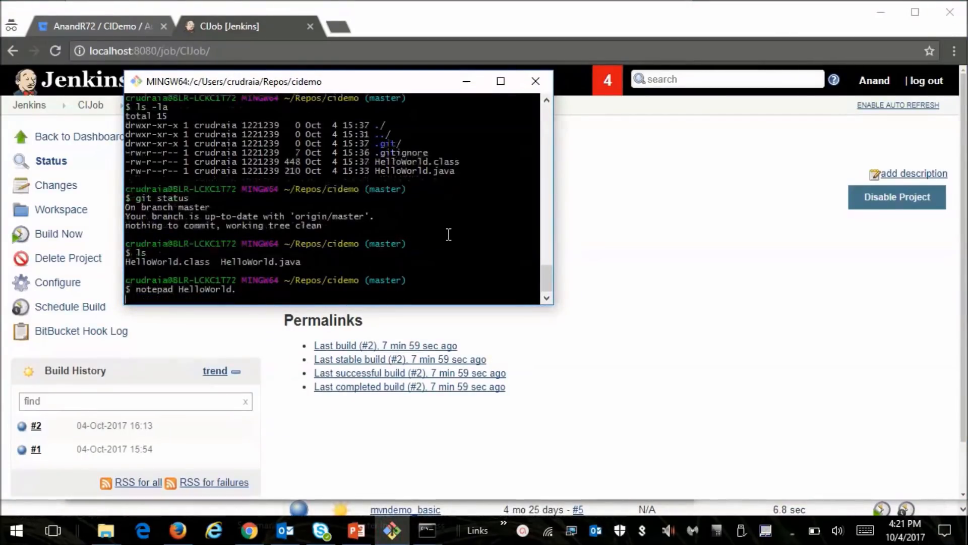
pyautogui.click(569, 326)
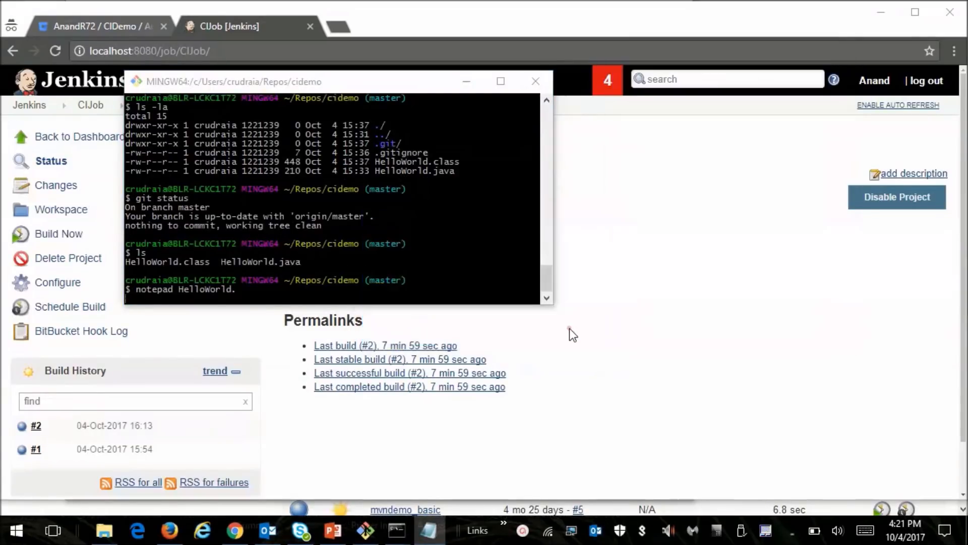
pyautogui.press('Up')
pyautogui.write('java')
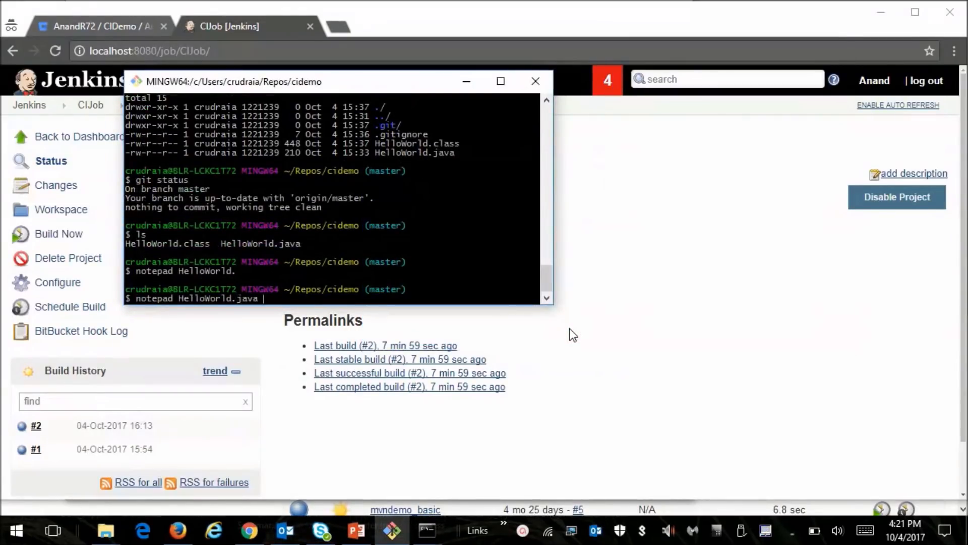
pyautogui.press('Return')
pyautogui.click(795, 56)
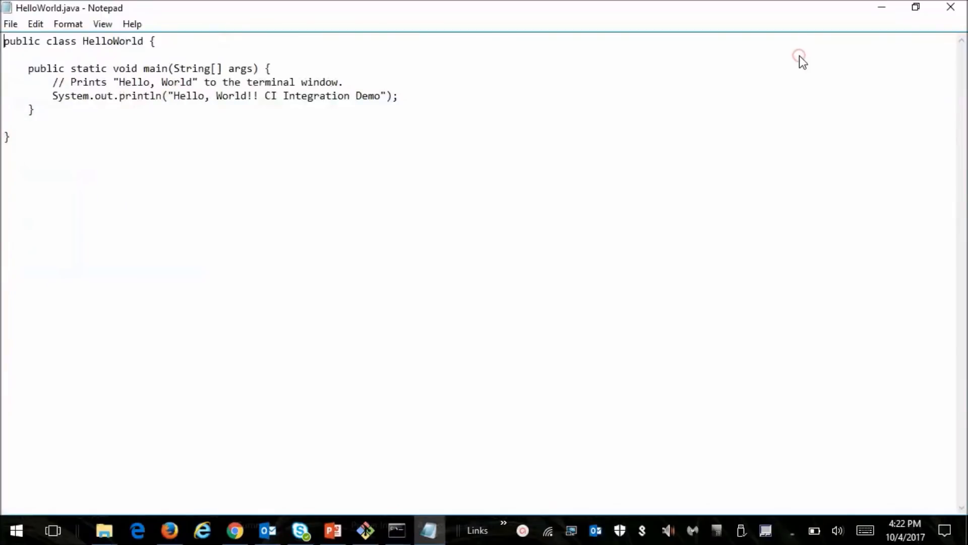
# - Duplicate the System.out.println("Hello, World!! CI Integration Demo"); line directly below the original in main
pyautogui.click(420, 94)
pyautogui.hotkey('shift', 'Left')
pyautogui.hotkey('shift', 'Left')
pyautogui.hotkey('shift', 'Left')
pyautogui.hotkey('shift', 'Left')
pyautogui.hotkey('shift', 'Left')
pyautogui.hotkey('shift', 'Left')
pyautogui.hotkey('shift', 'Left')
pyautogui.hotkey('shift', 'Left')
pyautogui.hotkey('shift', 'Left')
pyautogui.hotkey('shift', 'Left')
pyautogui.hotkey('shift', 'Left')
pyautogui.hotkey('shift', 'Left')
pyautogui.hotkey('shift', 'Left')
pyautogui.hotkey('shift', 'Left')
pyautogui.hotkey('shift', 'Left')
pyautogui.hotkey('shift', 'Left')
pyautogui.hotkey('shift', 'Left')
pyautogui.hotkey('shift', 'Left')
pyautogui.hotkey('shift', 'Left')
pyautogui.hotkey('shift', 'Left')
pyautogui.hotkey('shift', 'Left')
pyautogui.hotkey('shift', 'Left')
pyautogui.hotkey('shift', 'Left')
pyautogui.hotkey('shift', 'Left')
pyautogui.hotkey('shift', 'Left')
pyautogui.hotkey('shift', 'Left')
pyautogui.hotkey('shift', 'Left')
pyautogui.hotkey('shift', 'Left')
pyautogui.hotkey('shift', 'Left')
pyautogui.hotkey('shift', 'Left')
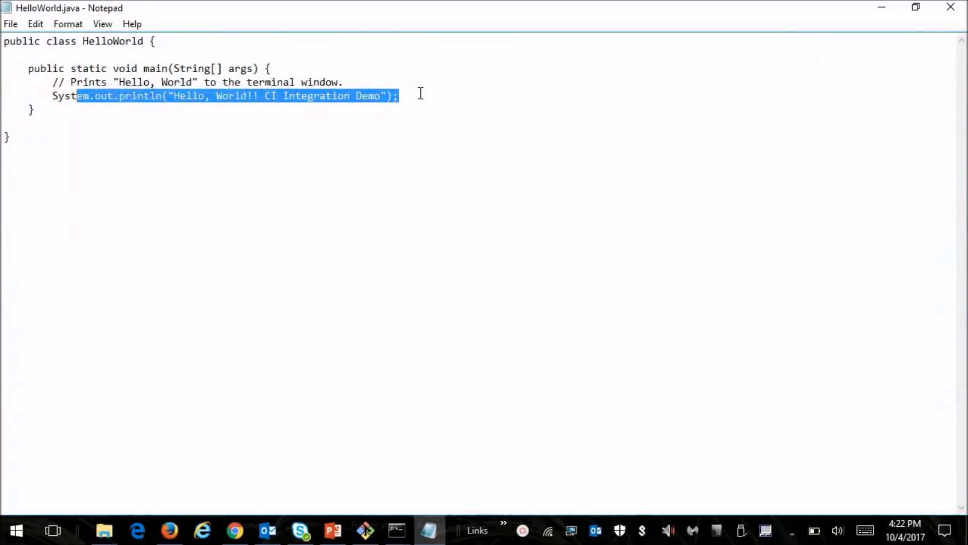
pyautogui.press('Right')
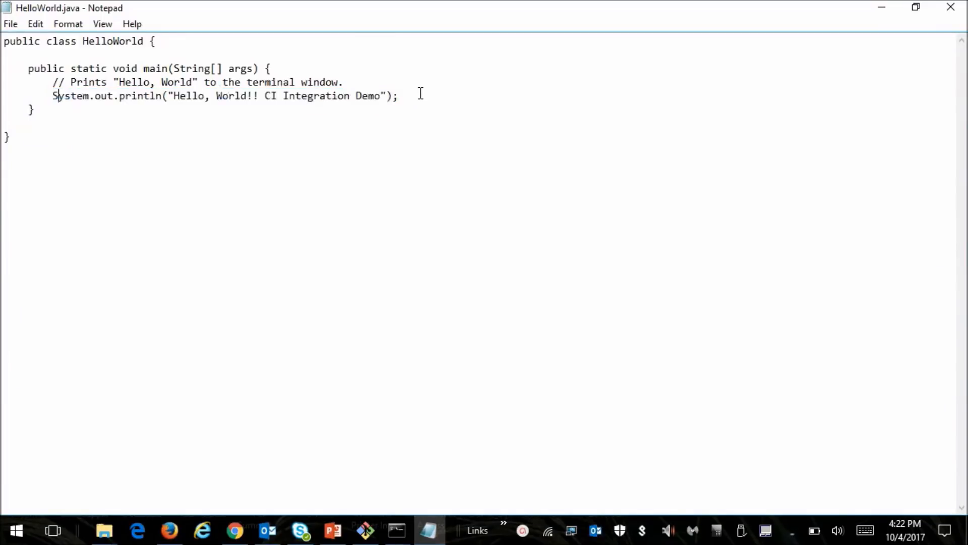
pyautogui.press('Return')
pyautogui.press('BackSpace')
pyautogui.write('System.out.println("Hello, World!! CI Integration Demo");')
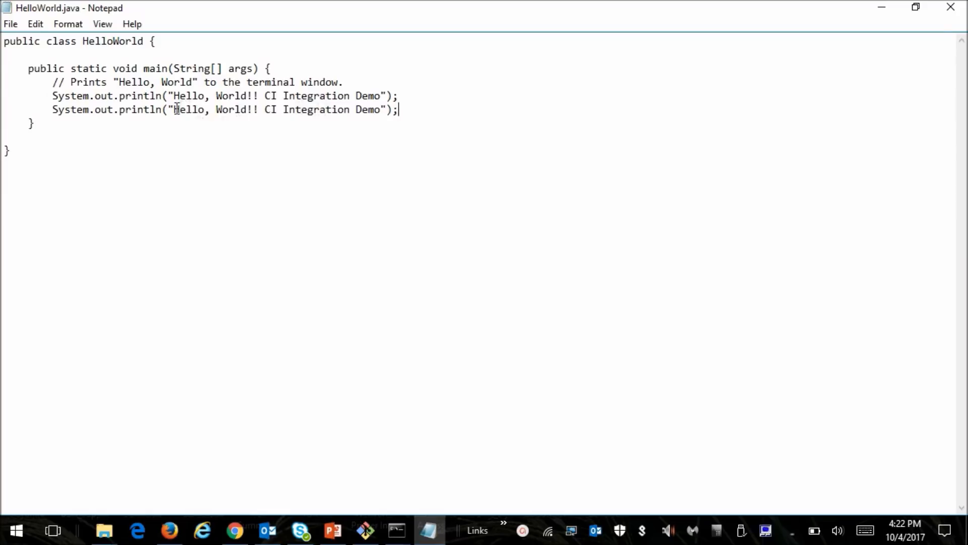
# - Change the second println message to "This should hopefully trigger an automated build", save HelloWorld.java and close Notepad
pyautogui.moveTo(174, 110); pyautogui.dragTo(315, 110)
pyautogui.hotkey('shift', 'Right')
pyautogui.hotkey('shift', 'Right')
pyautogui.hotkey('shift', 'Right')
pyautogui.write('Hi')
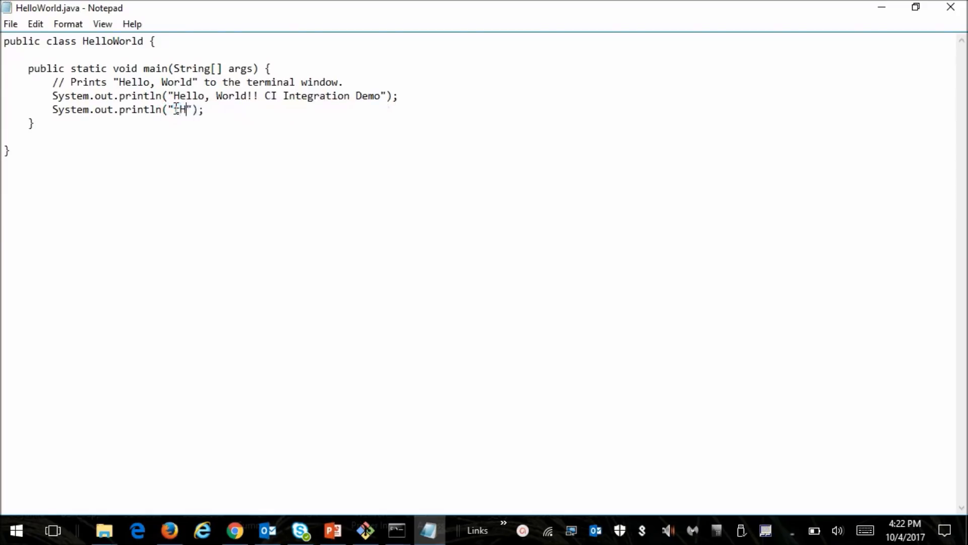
pyautogui.press('BackSpace')
pyautogui.press('BackSpace')
pyautogui.write('This should hopefully trigger an automated build')
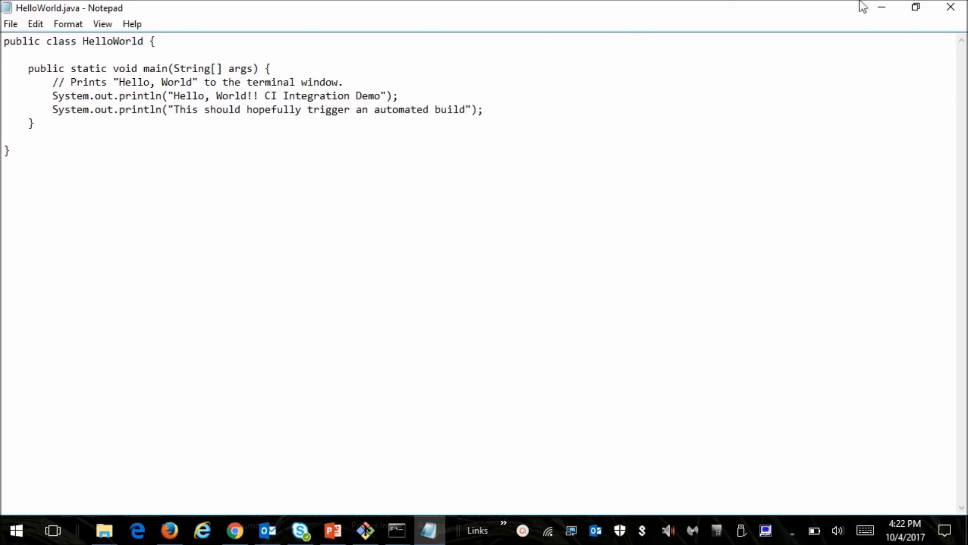
pyautogui.click(951, 10)
# - Check the repository with git status in Git Bash and stage the changes with git add
pyautogui.write('git statu')
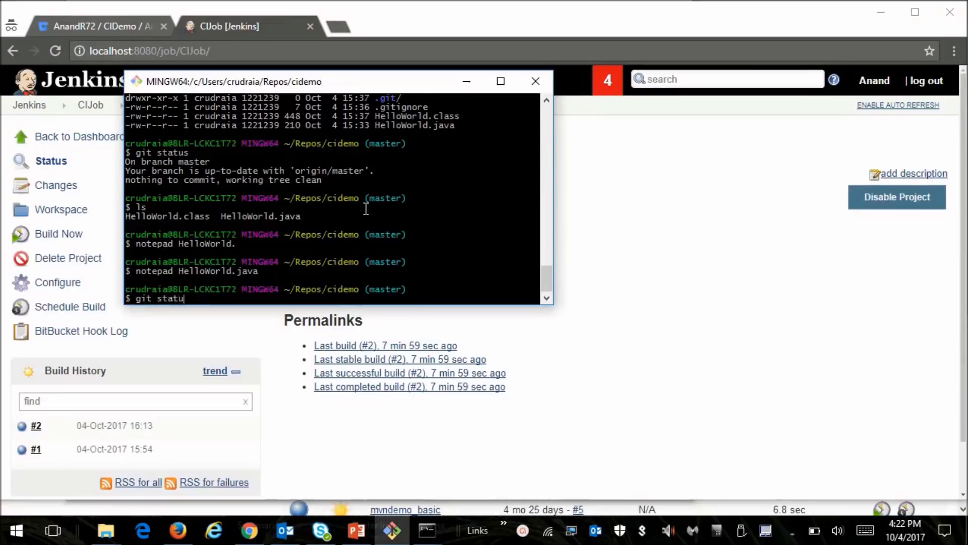
pyautogui.write('s')
pyautogui.press('Return')
pyautogui.write('git add .')
pyautogui.press('Return')
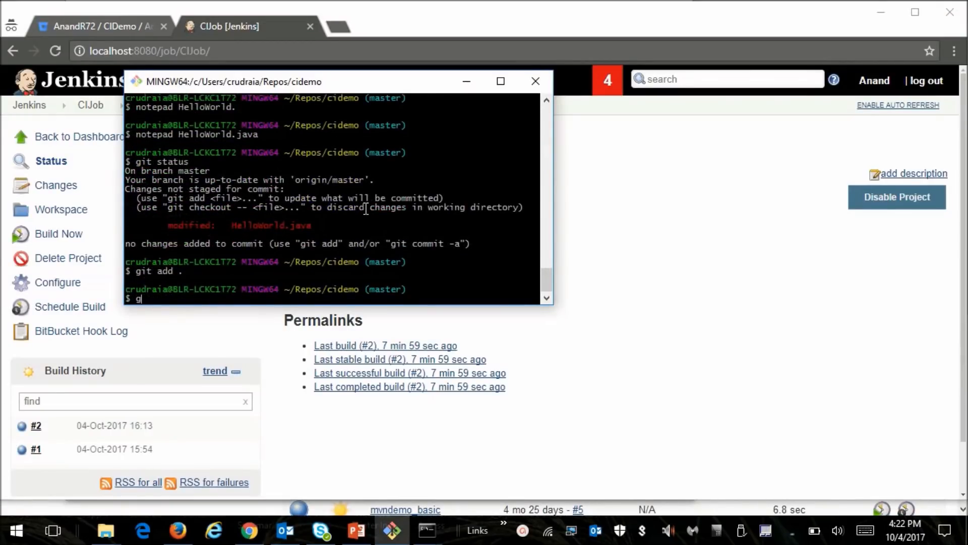
# - Commit with git commit -am and the message "Changed Helloworld to trigger automated build"
pyautogui.write('git commit -am')
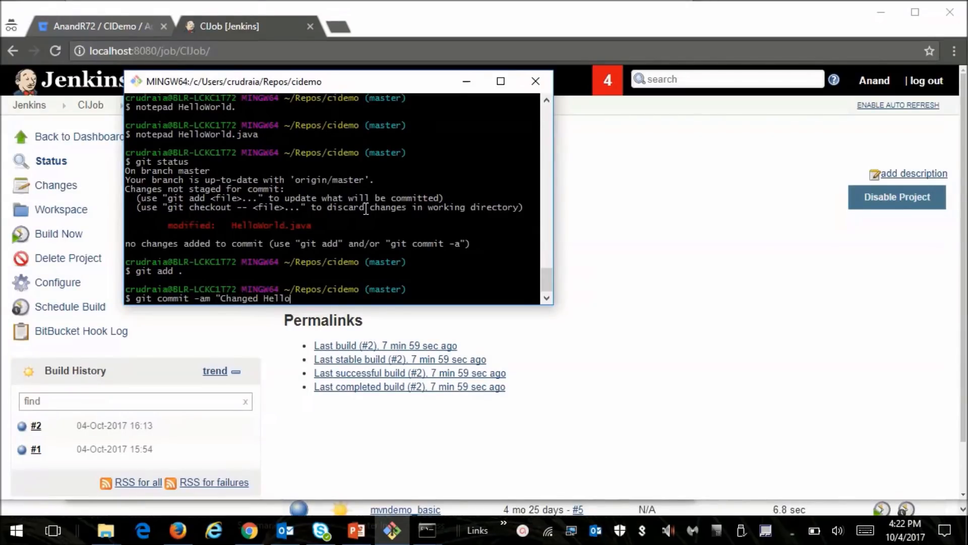
pyautogui.write('"Changed Helloworld to trigger auto')
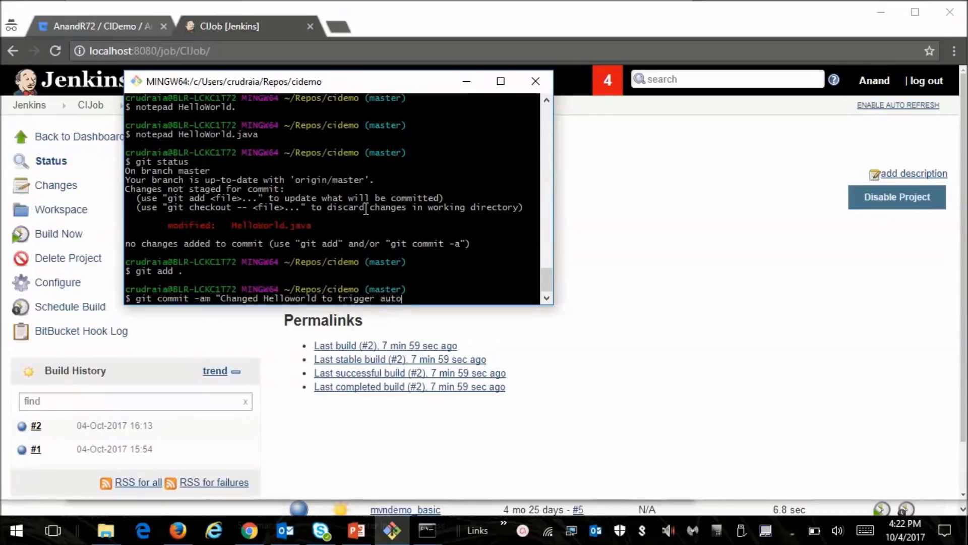
pyautogui.write('mated build"')
pyautogui.press('Return')
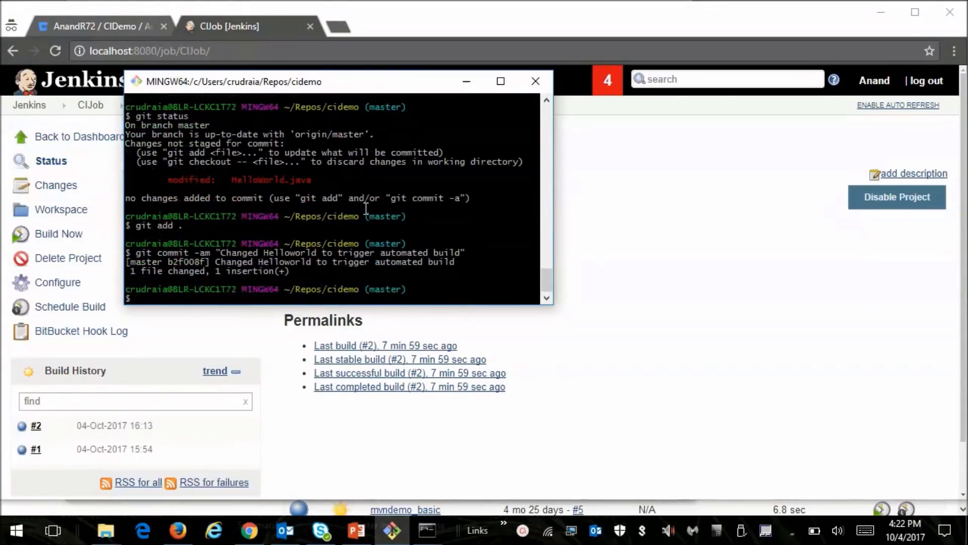
# - Bring up the ngrok Command Prompt and arrange it side by side with Git Bash, keeping the Jenkins build history visible
pyautogui.click(427, 531)
pyautogui.click(468, 458)
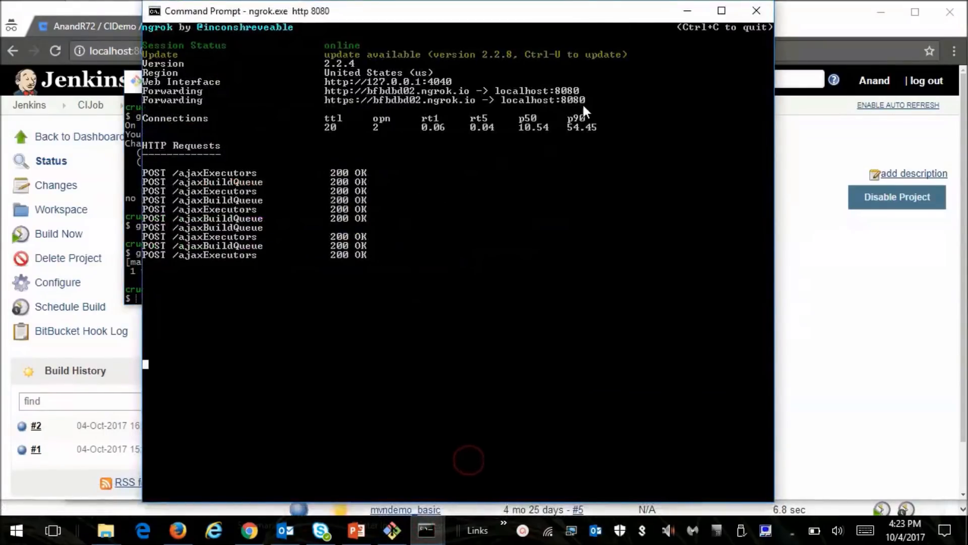
pyautogui.moveTo(652, 15); pyautogui.dragTo(853, 8)
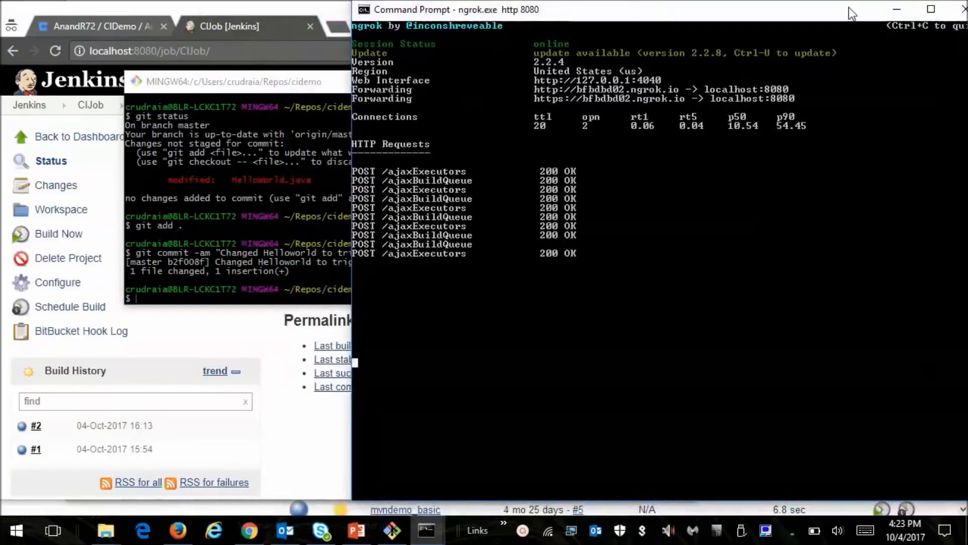
pyautogui.moveTo(312, 84); pyautogui.dragTo(229, 47)
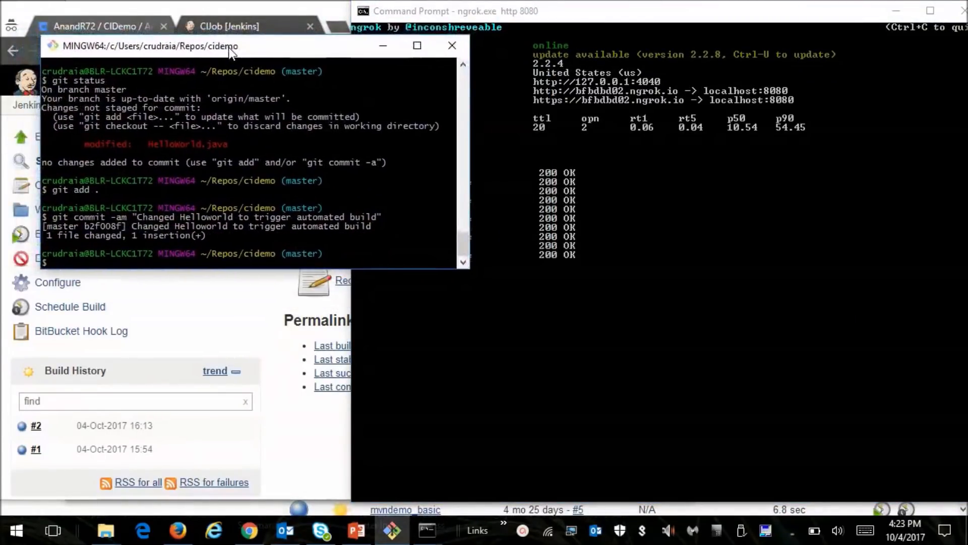
pyautogui.click(673, 19)
pyautogui.moveTo(672, 19); pyautogui.dragTo(813, 21)
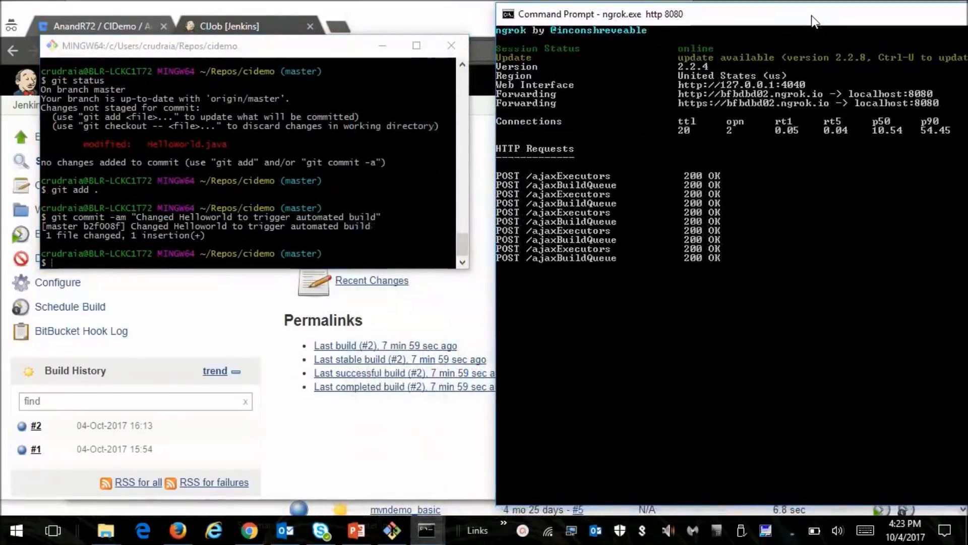
# - Push the commit from Git Bash with git push -u origin master, entering the SSH key passphrase
pyautogui.click(382, 151)
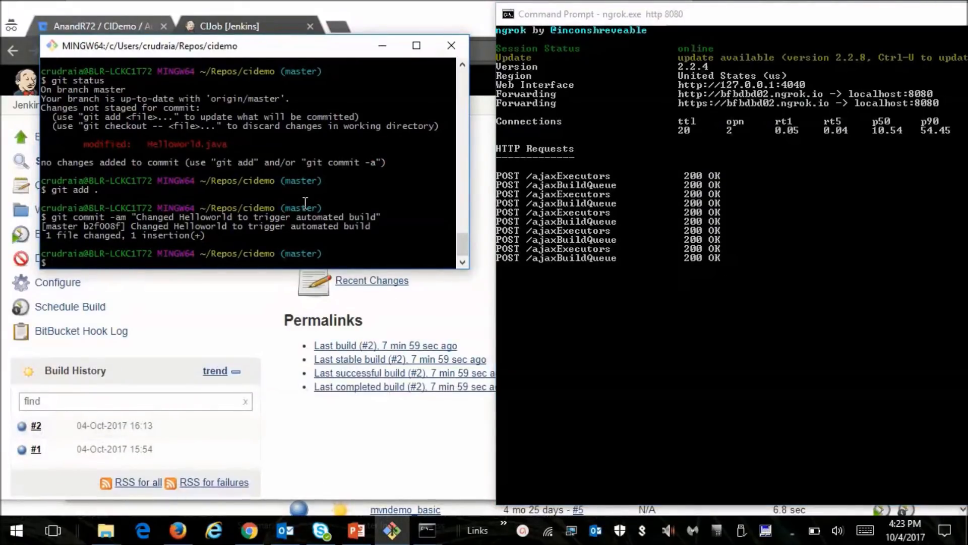
pyautogui.write('ush -u origin master')
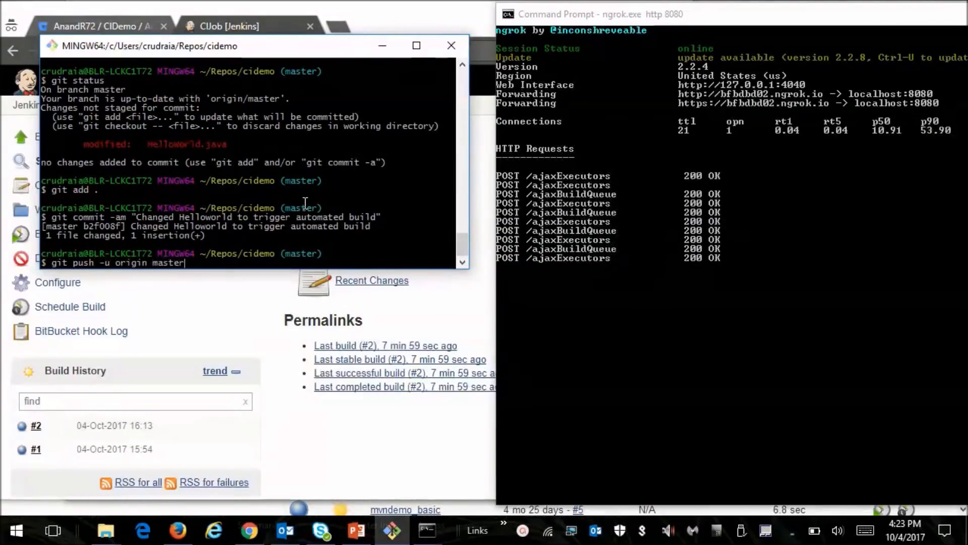
pyautogui.press('Return')
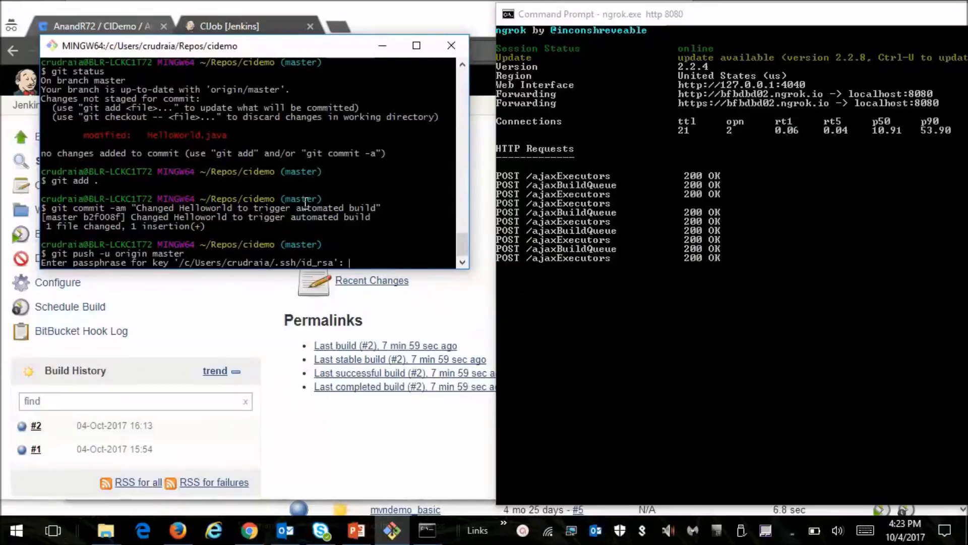
pyautogui.press('Return')
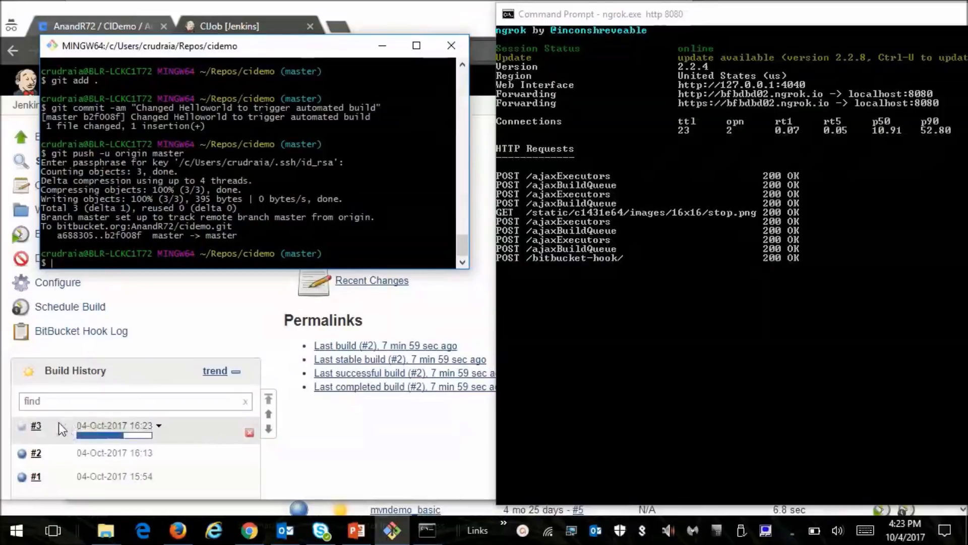
# - Open the console output of CIJob build #3 and examine the program output for the newly added message line
pyautogui.click(37, 425)
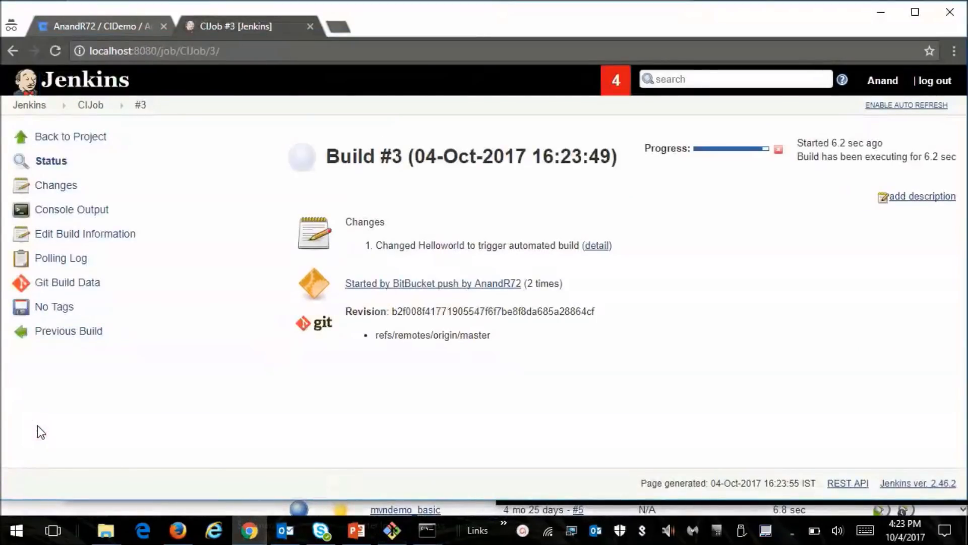
pyautogui.click(74, 207)
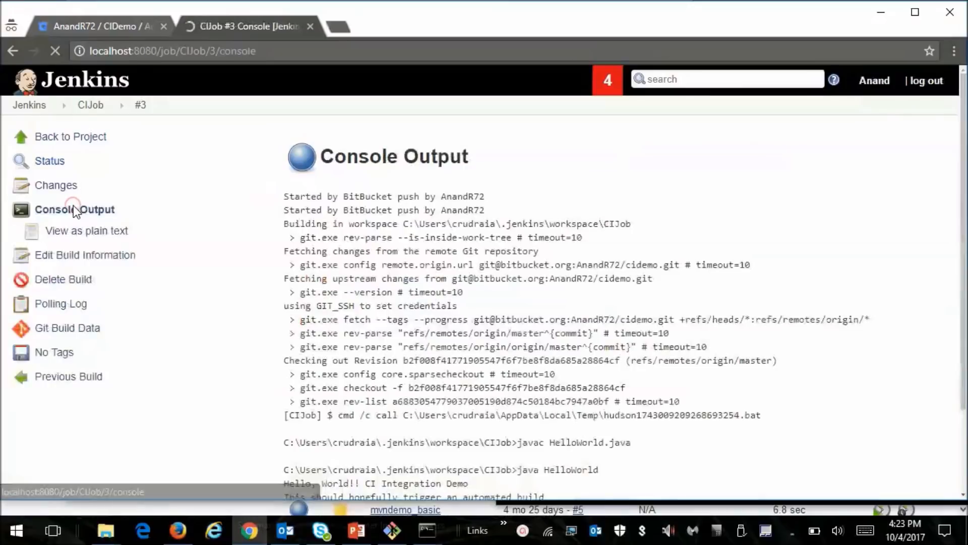
pyautogui.scroll(-2, 961, 181)
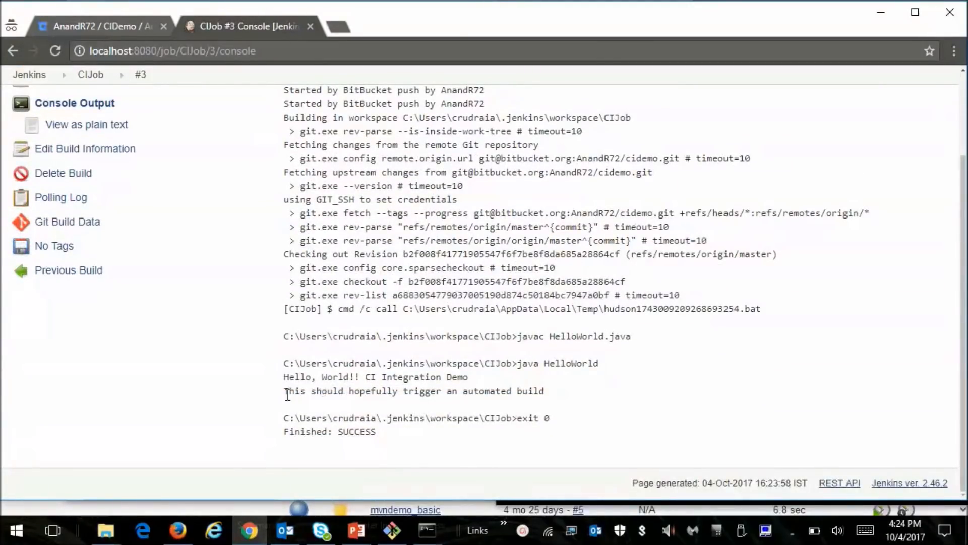
pyautogui.moveTo(288, 392); pyautogui.dragTo(553, 391)
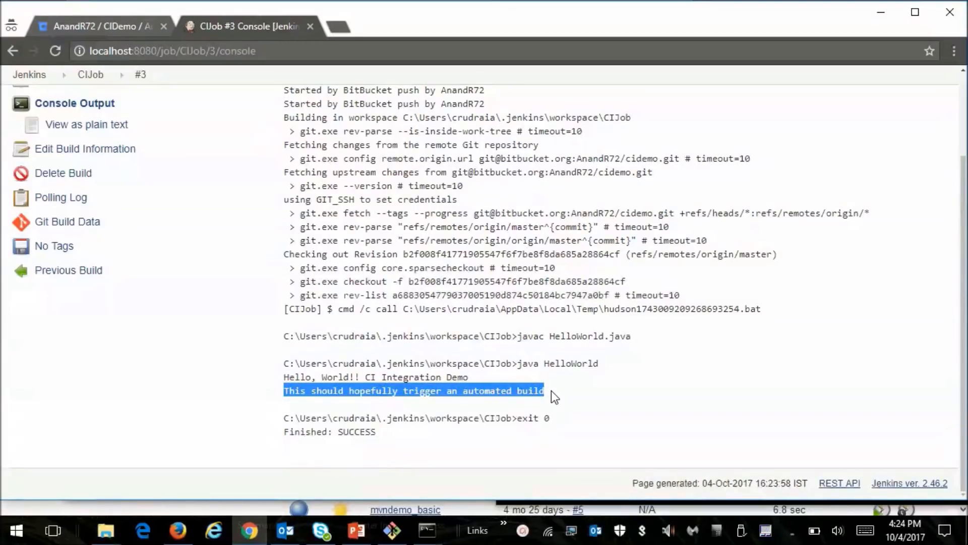
# - Switch to the PowerPoint presentation and go back to the Demo slide listing the three demo tasks
pyautogui.click(356, 530)
pyautogui.scroll(3, 233, 422)
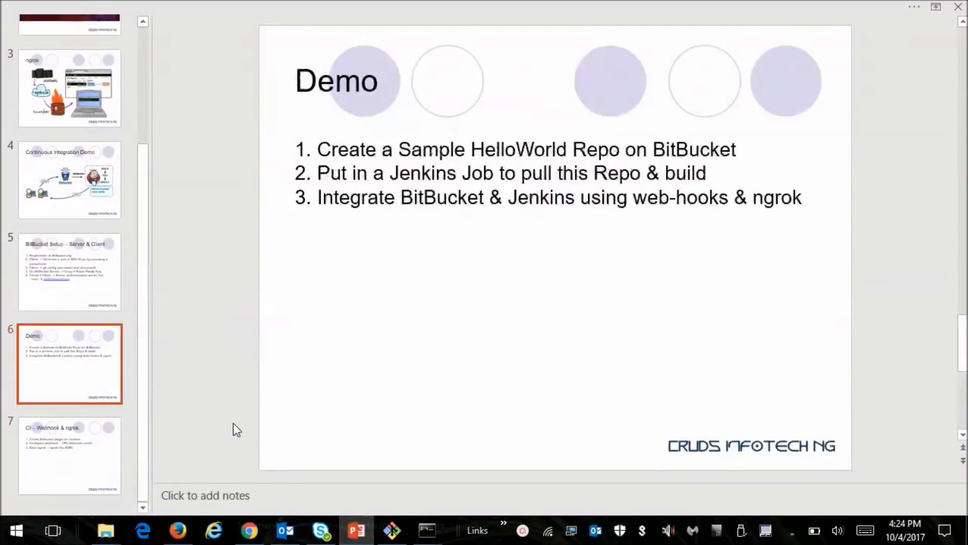